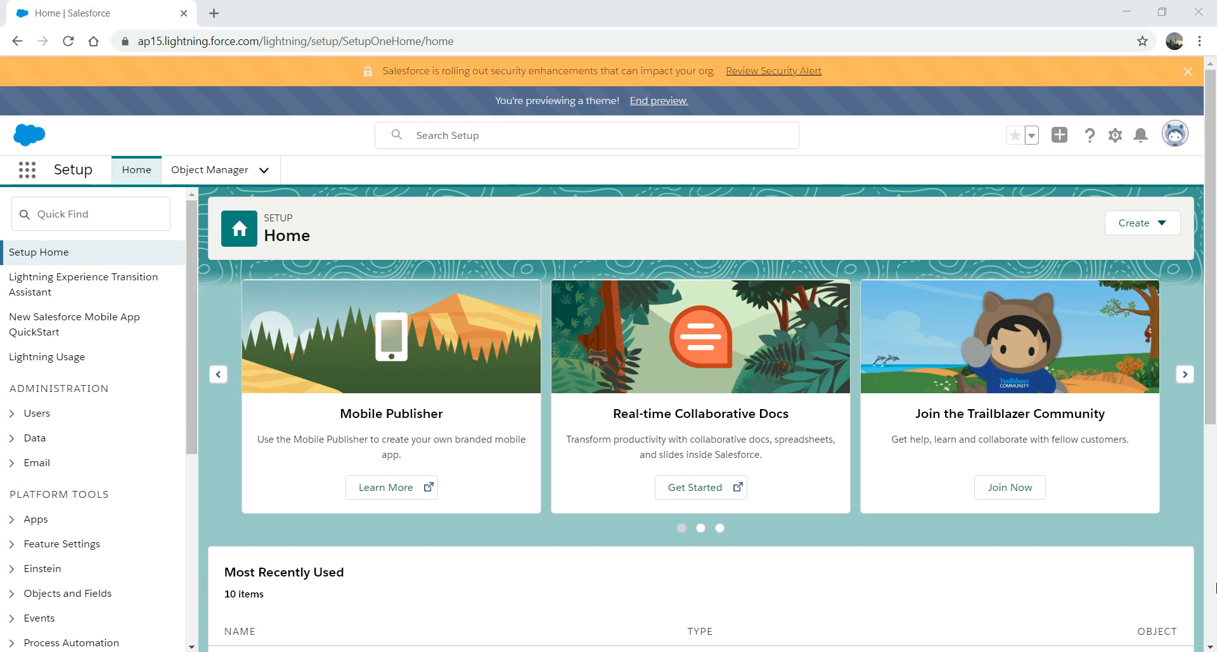
# - Find the Profiles setup page and view the object settings of the Custom: SysAdmin profile
pyautogui.click(138, 210)
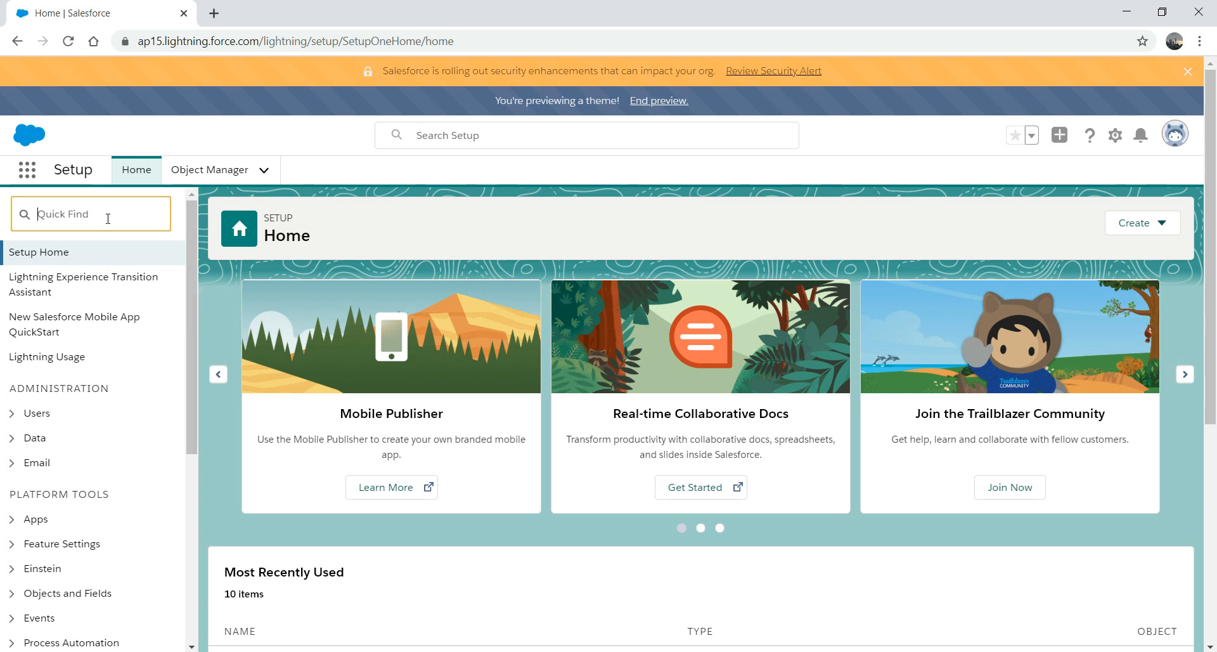
pyautogui.write('profile')
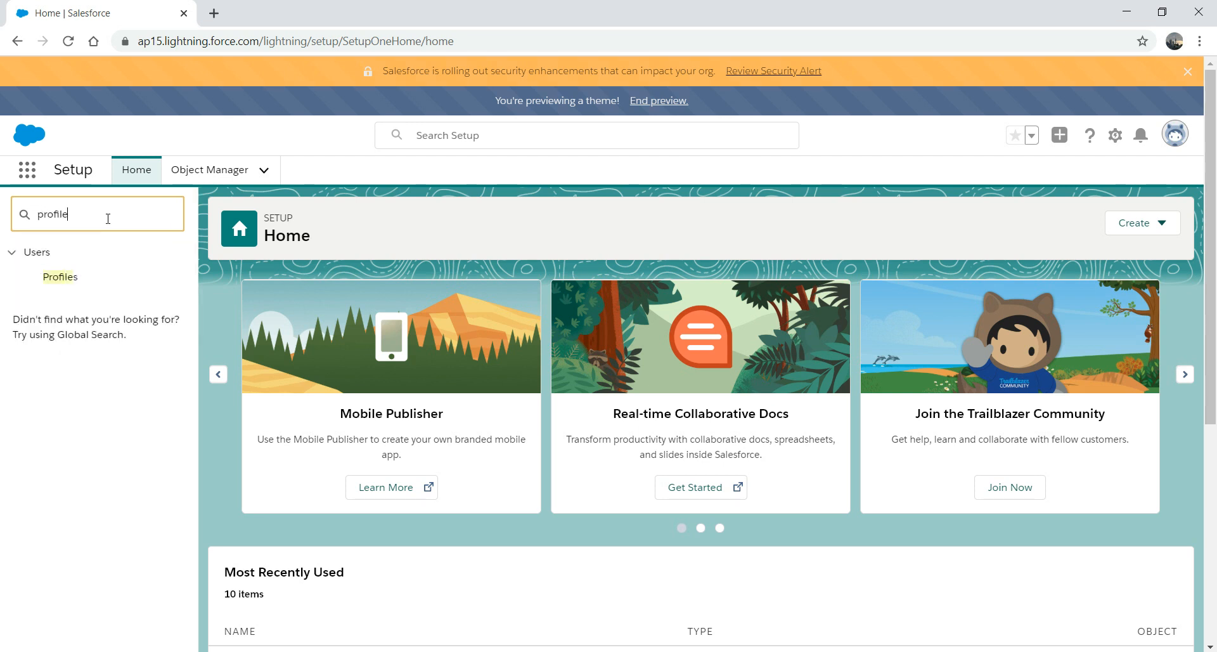
pyautogui.click(63, 283)
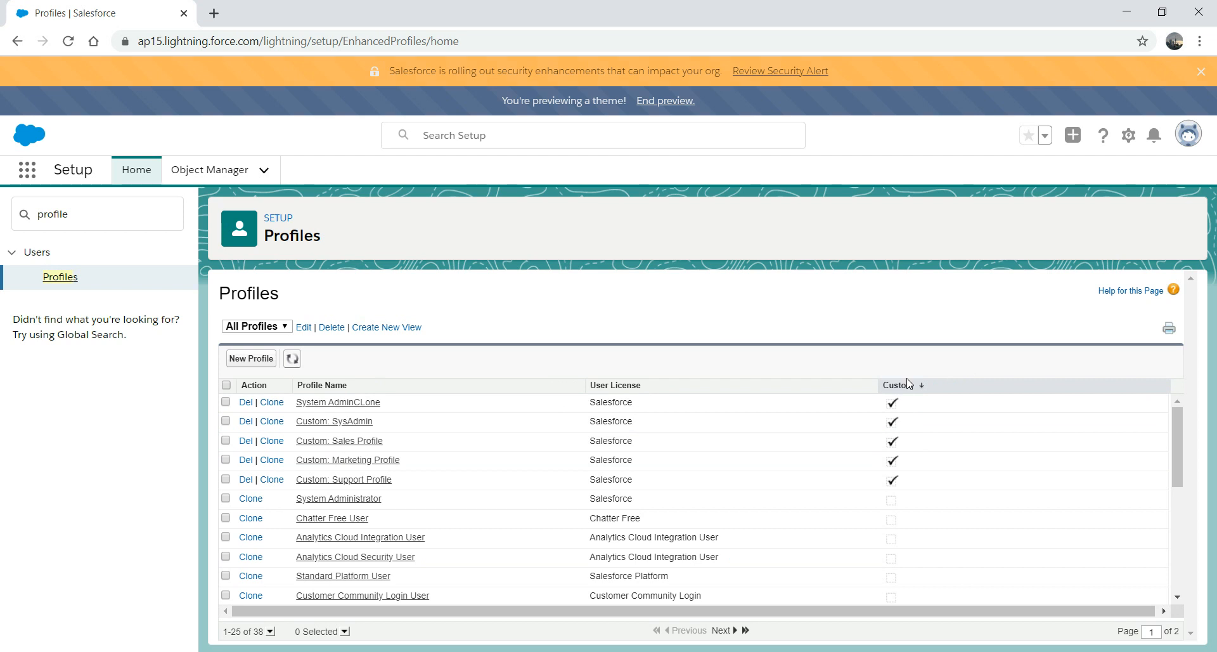
pyautogui.click(358, 422)
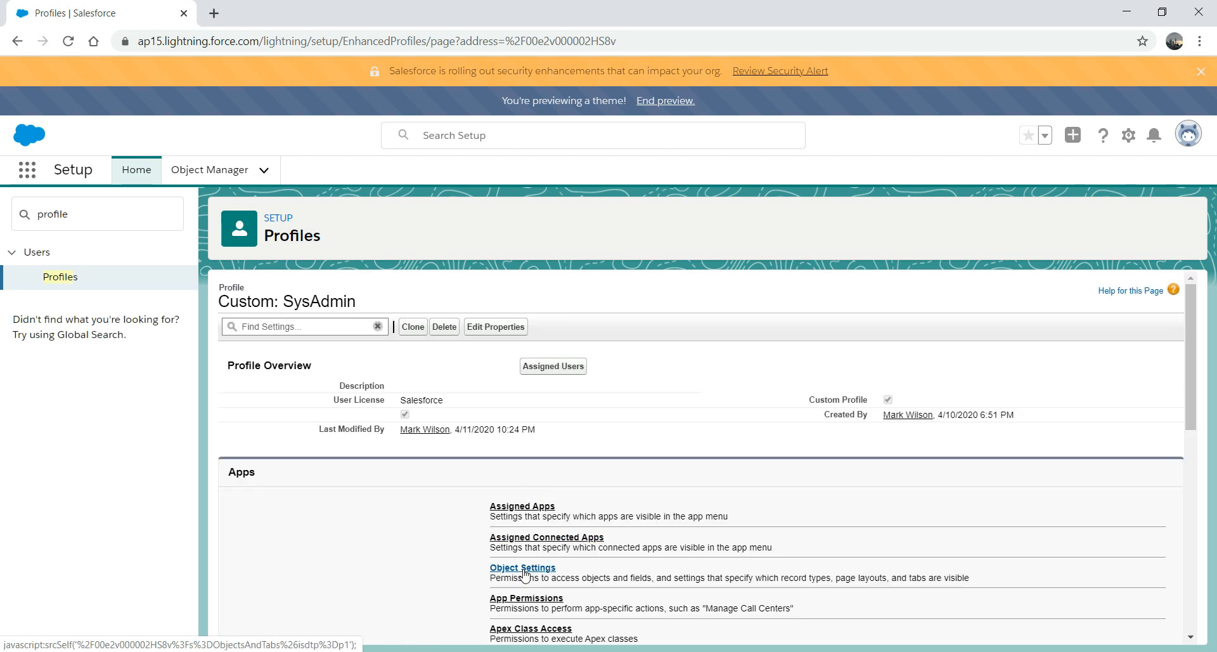
pyautogui.click(524, 571)
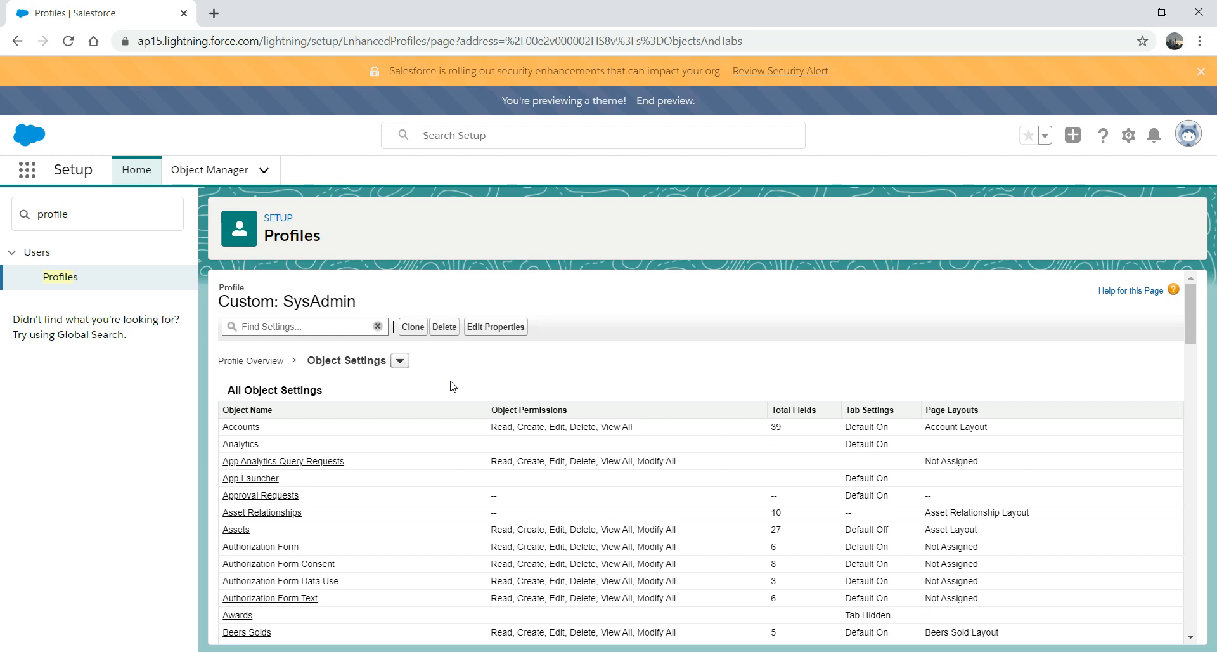
# - Return to the profiles list and create a new list view named Custom Profile
pyautogui.click(61, 279)
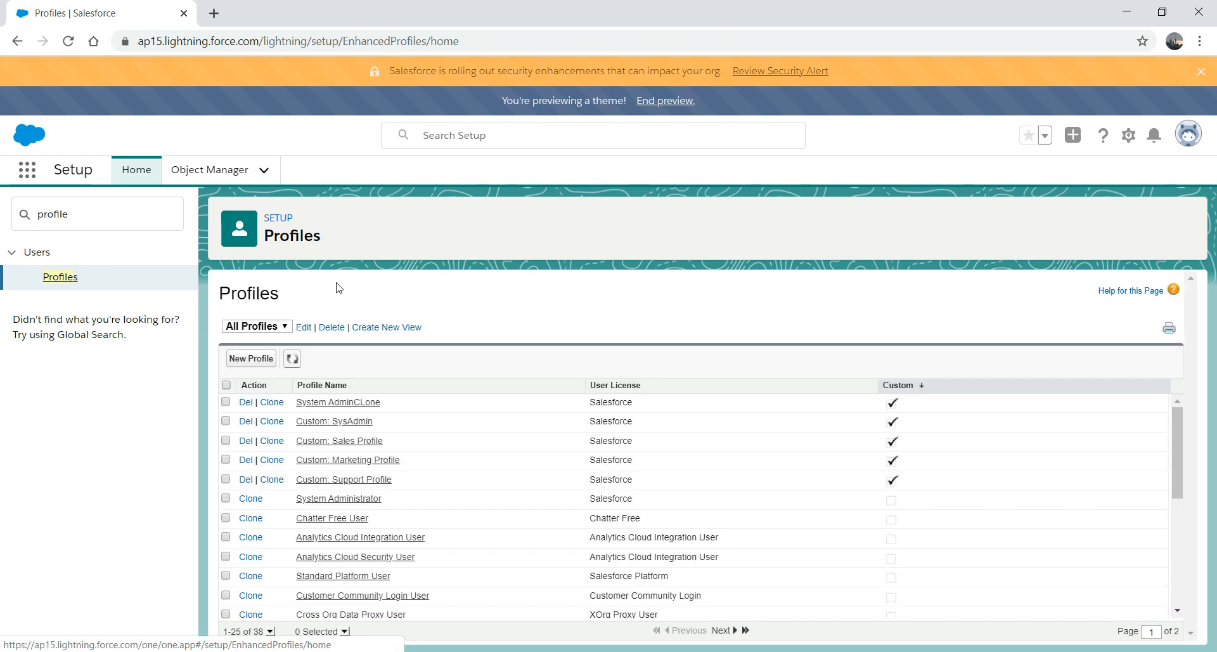
pyautogui.click(404, 327)
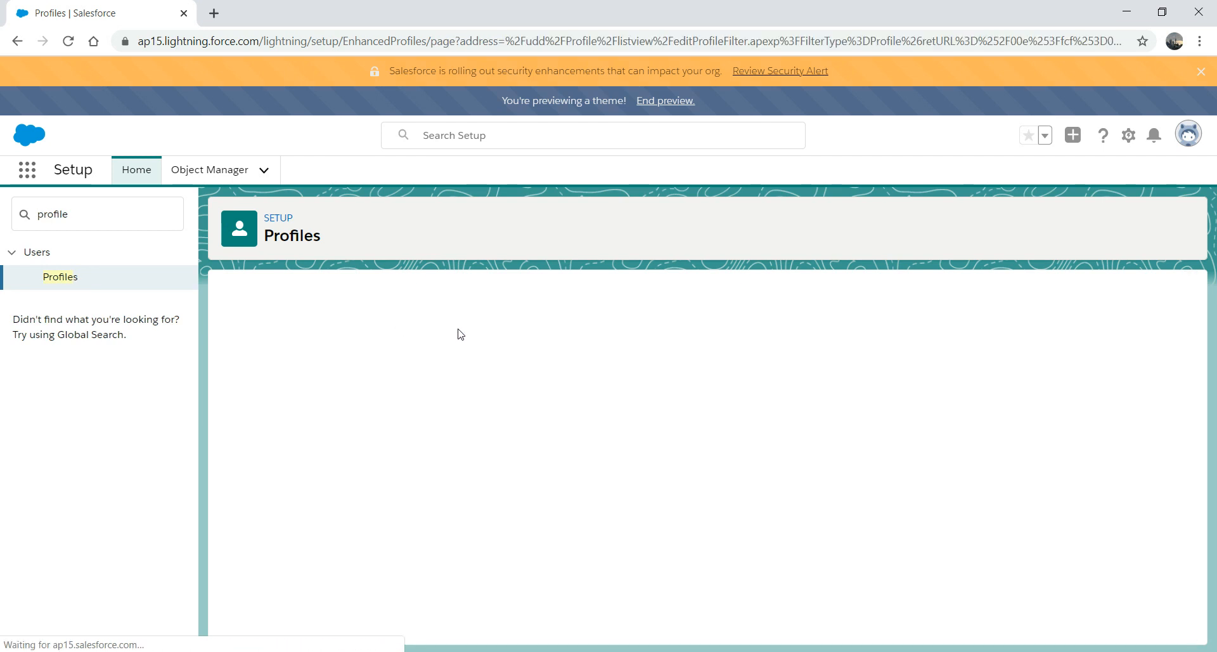
pyautogui.click(460, 392)
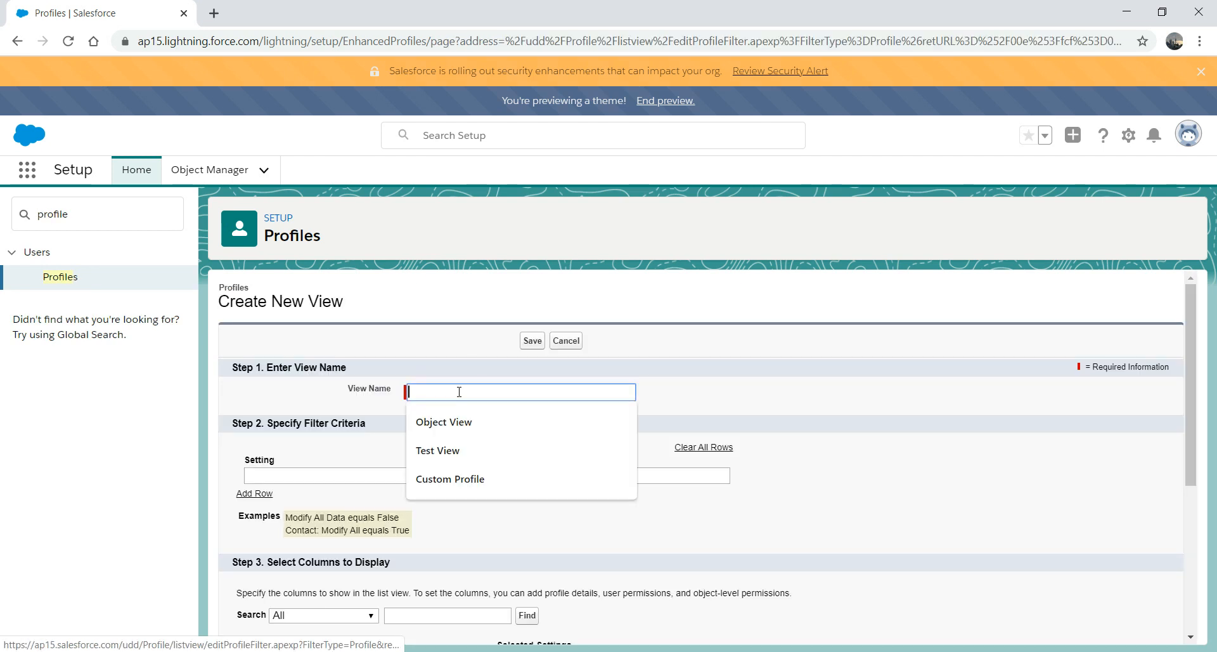
pyautogui.click(451, 479)
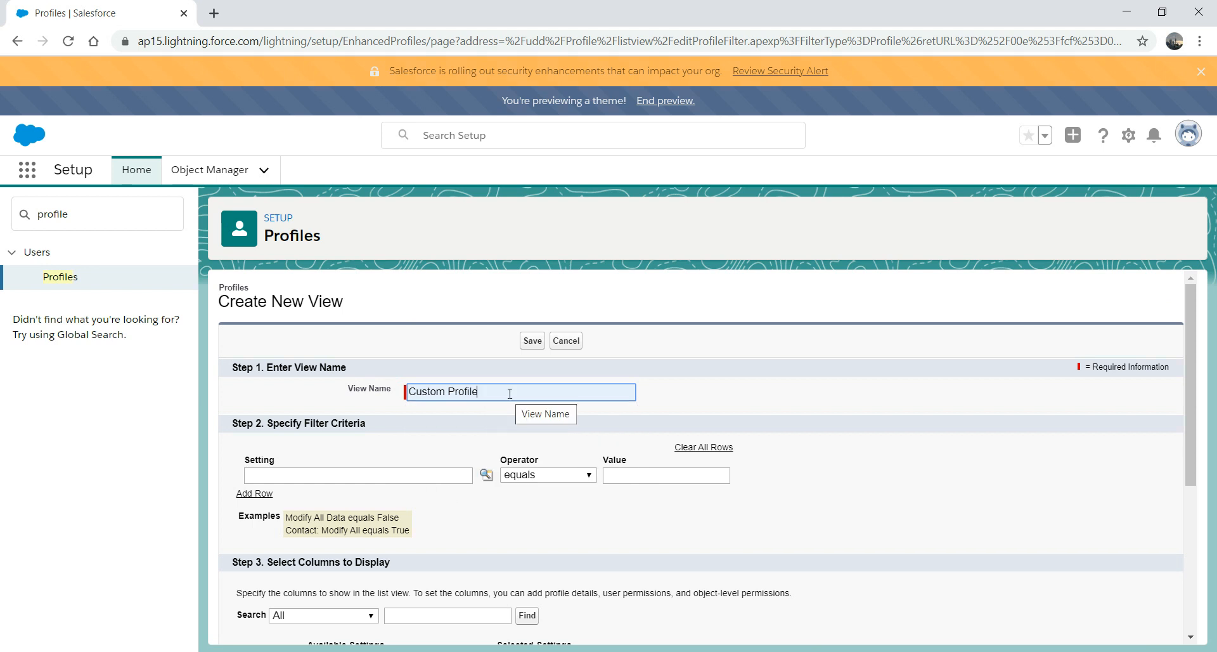
# - Set the view's filter criteria to Profile Name starts with "Custom:"
pyautogui.click(486, 475)
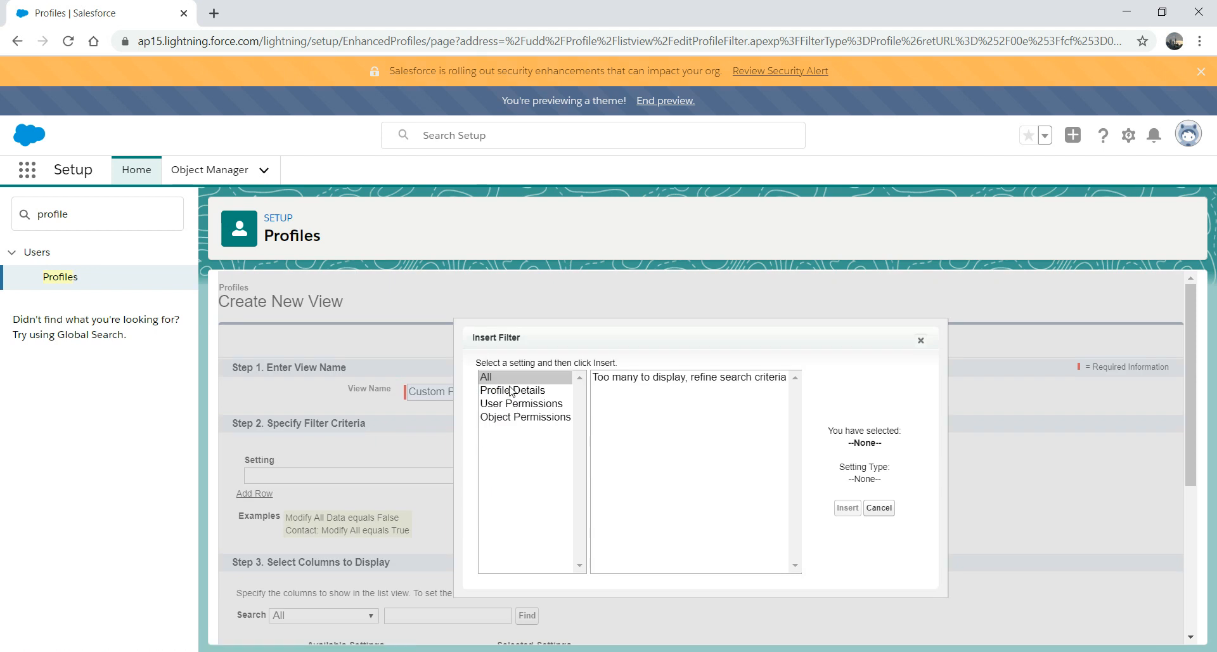
pyautogui.click(512, 390)
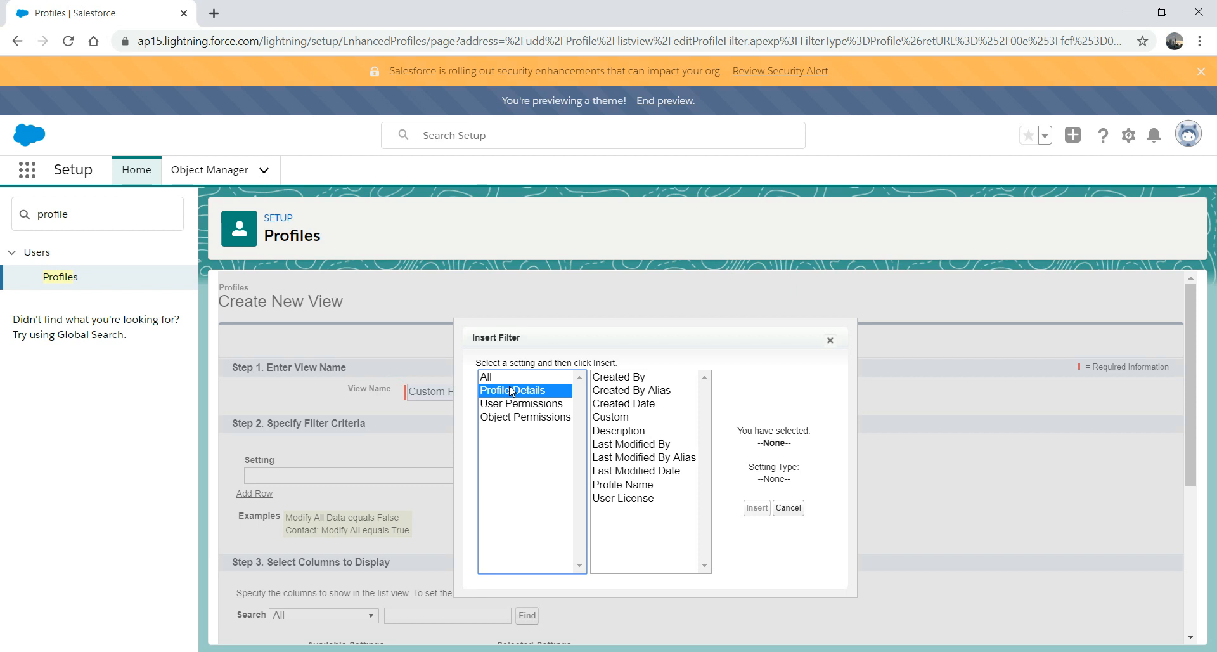
pyautogui.click(639, 485)
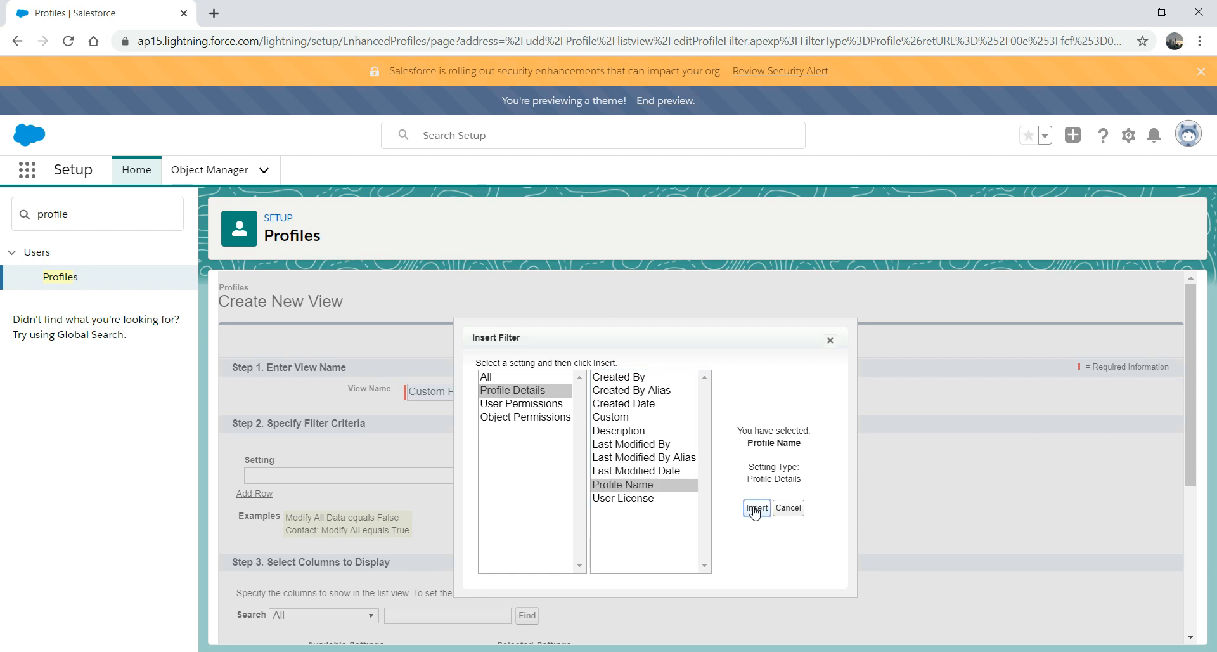
pyautogui.click(756, 508)
pyautogui.click(592, 477)
pyautogui.click(565, 538)
pyautogui.click(646, 475)
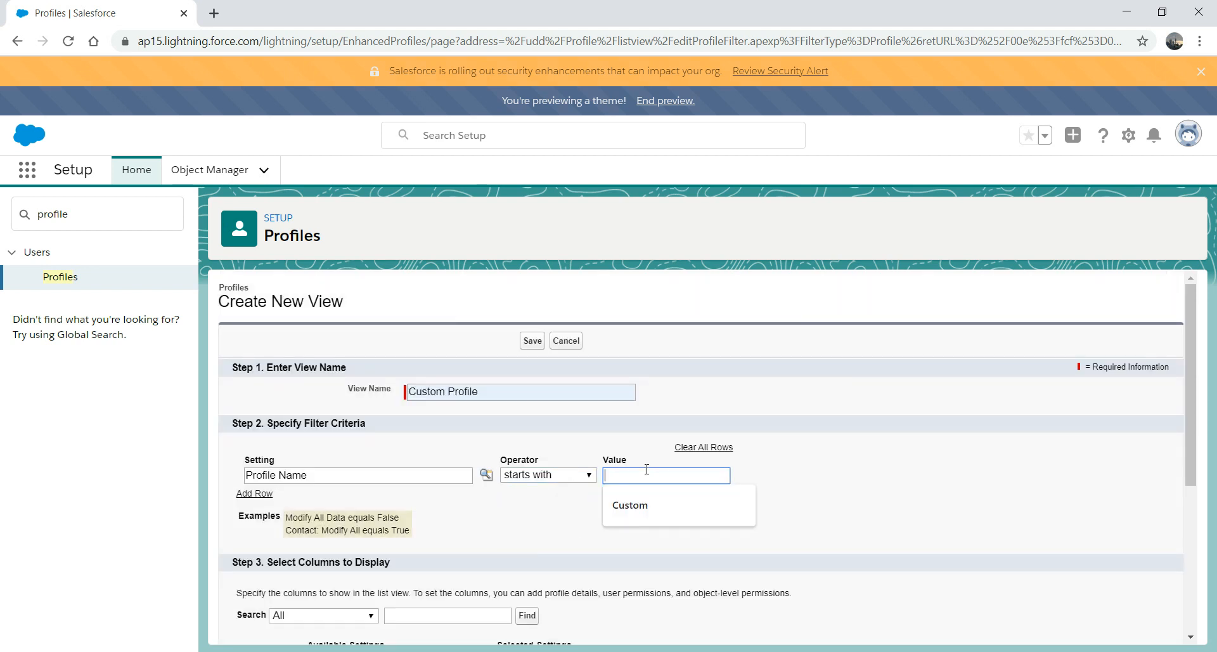
pyautogui.press('Down')
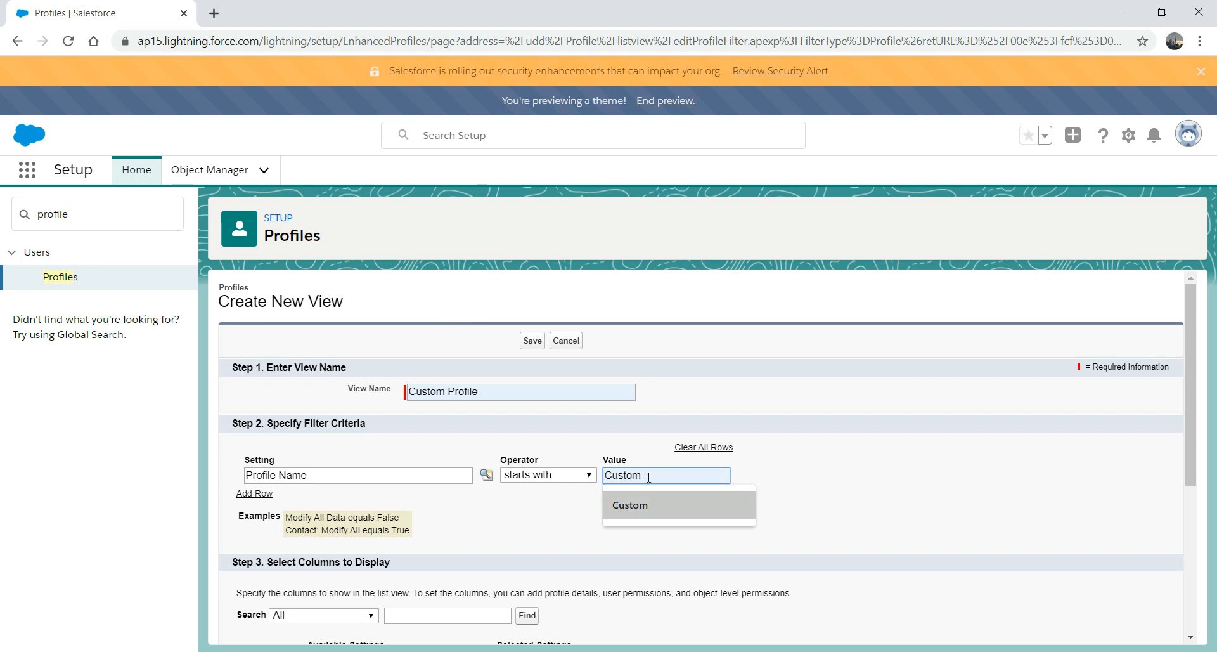
pyautogui.click(588, 521)
pyautogui.click(645, 477)
pyautogui.write('Custom')
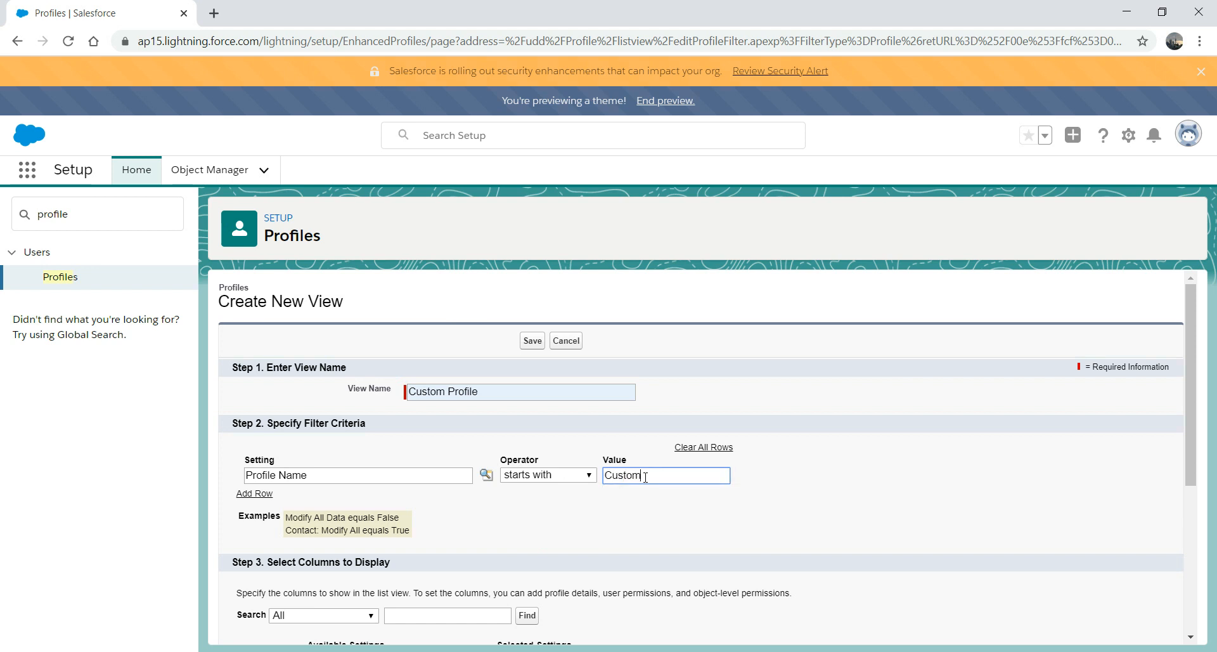
# - List the Object Permissions settings as available columns and select Account Read, Create, Edit and Delete
pyautogui.moveTo(1192, 378); pyautogui.dragTo(1151, 480)
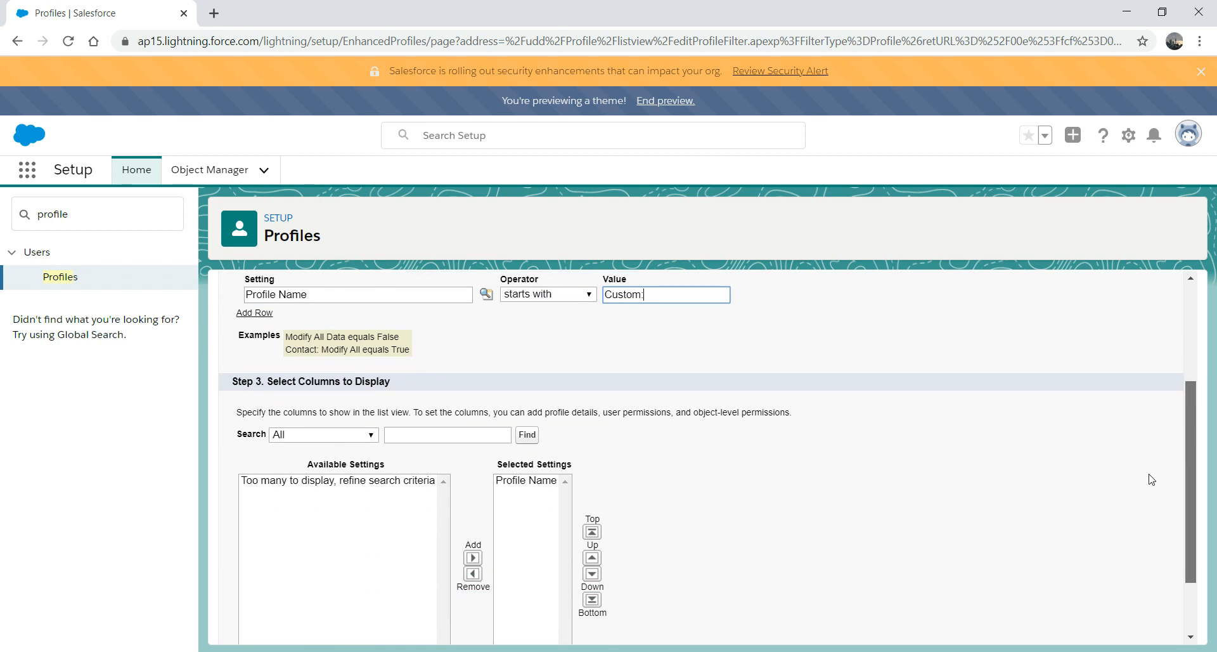
pyautogui.click(370, 436)
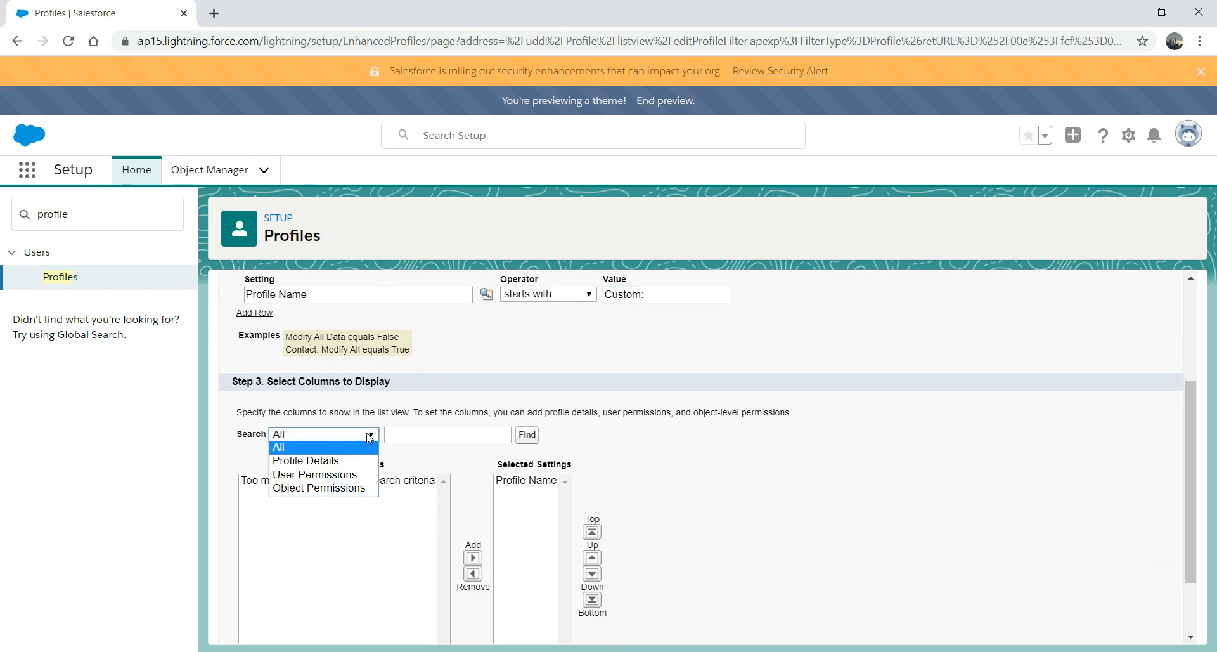
pyautogui.click(357, 489)
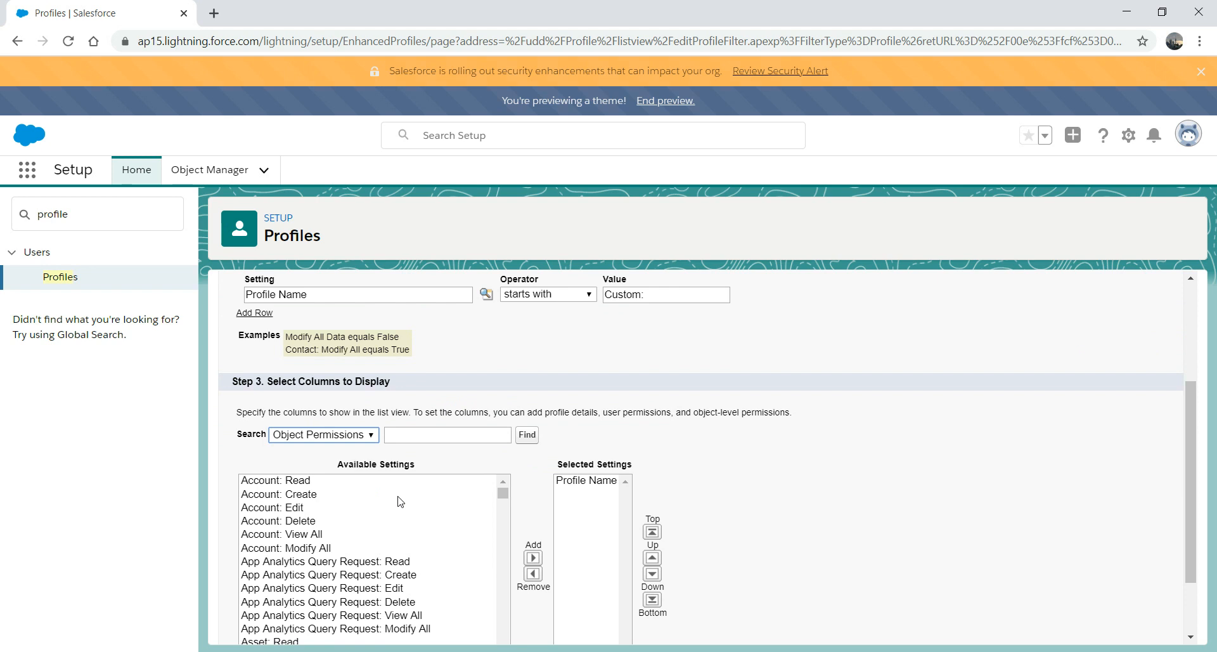
pyautogui.click(306, 482)
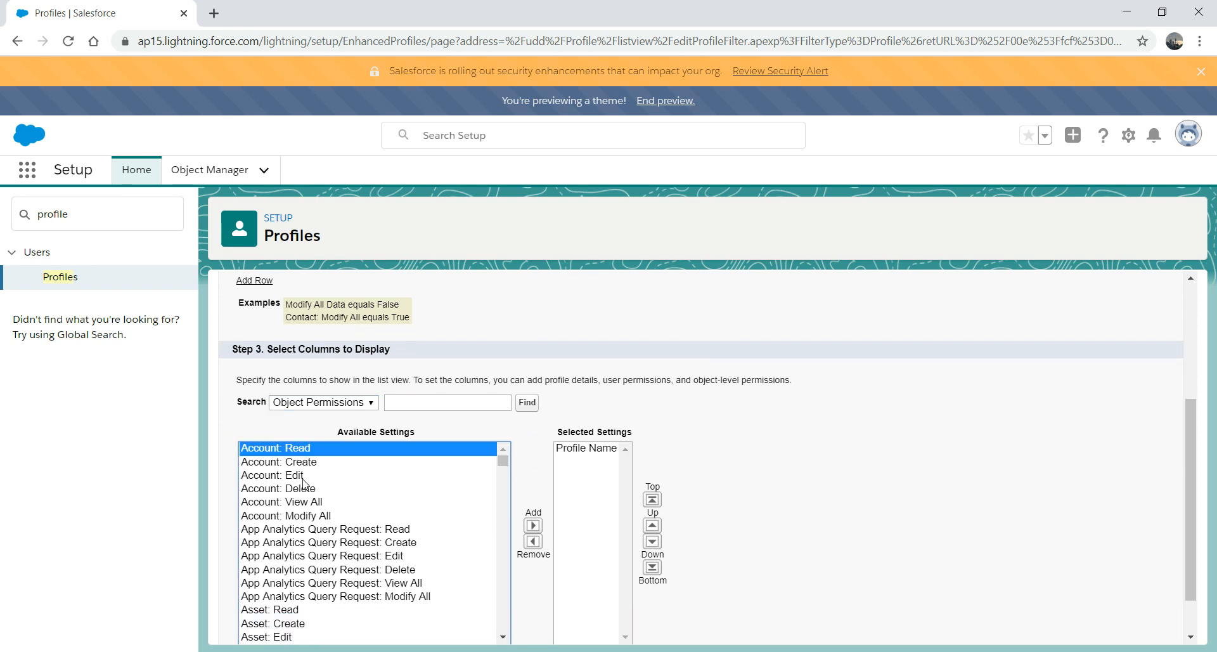
pyautogui.moveTo(299, 467); pyautogui.dragTo(319, 485)
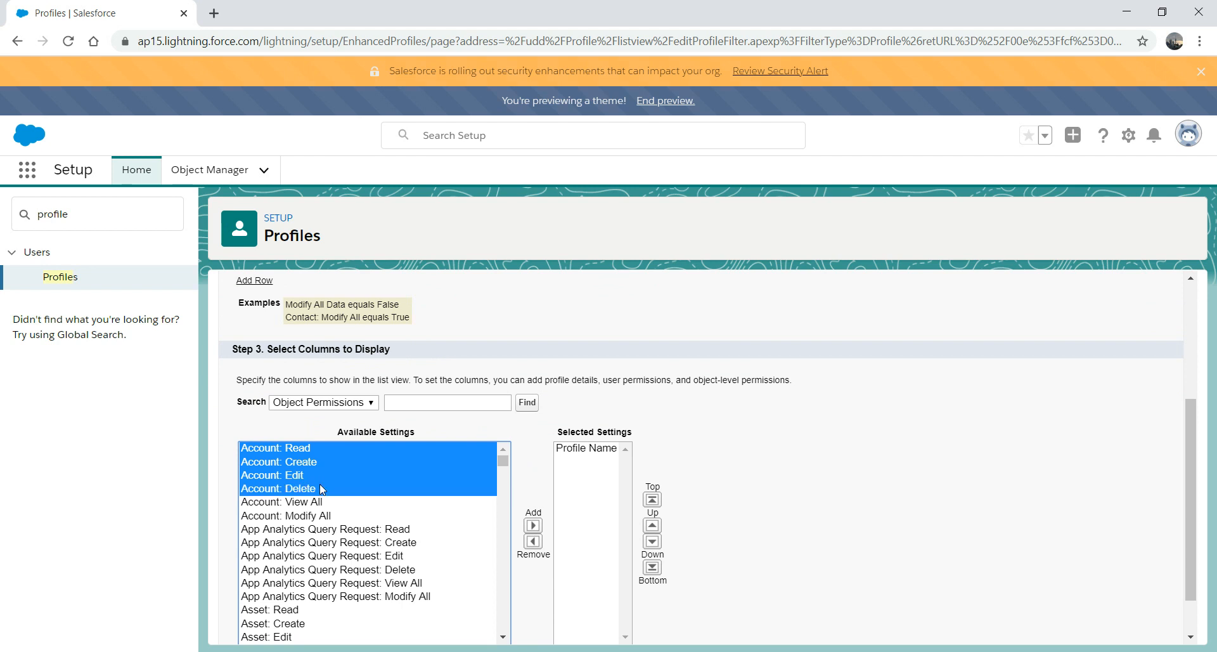
# - Extend the column selection with Contact Read, Create, Edit and Delete, keeping the Account permissions selected
pyautogui.moveTo(505, 642); pyautogui.dragTo(505, 642)
pyautogui.click(299, 506)
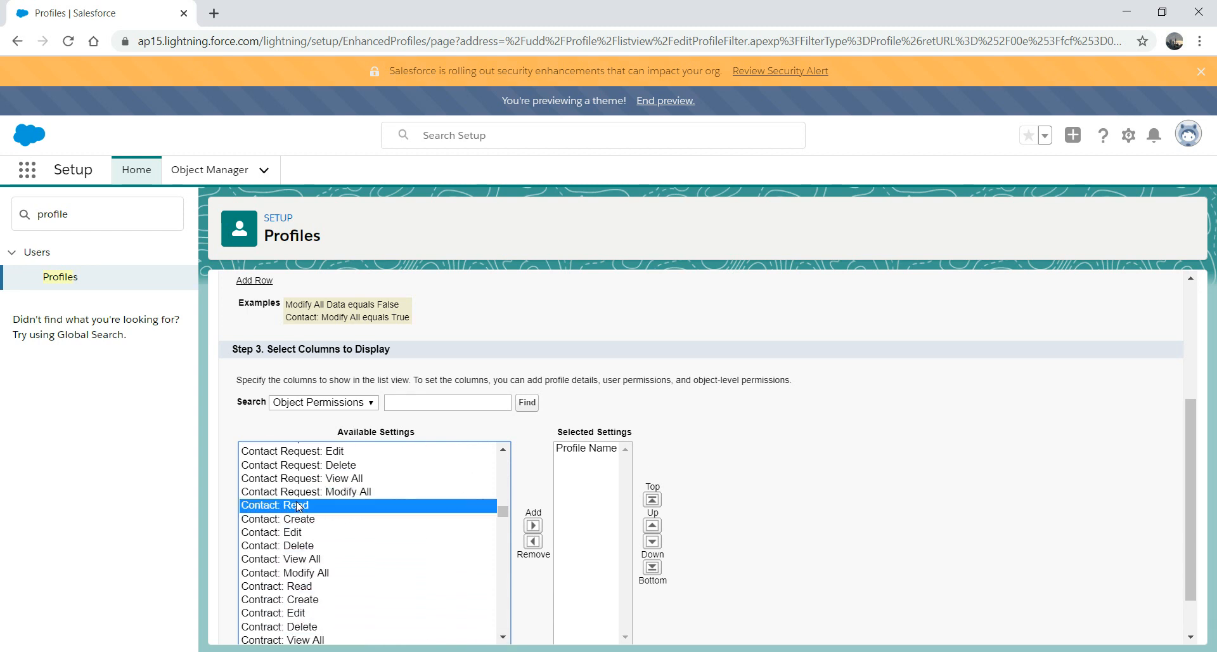
pyautogui.keyDown('shift'); pyautogui.click(300, 520); pyautogui.keyUp('shift')
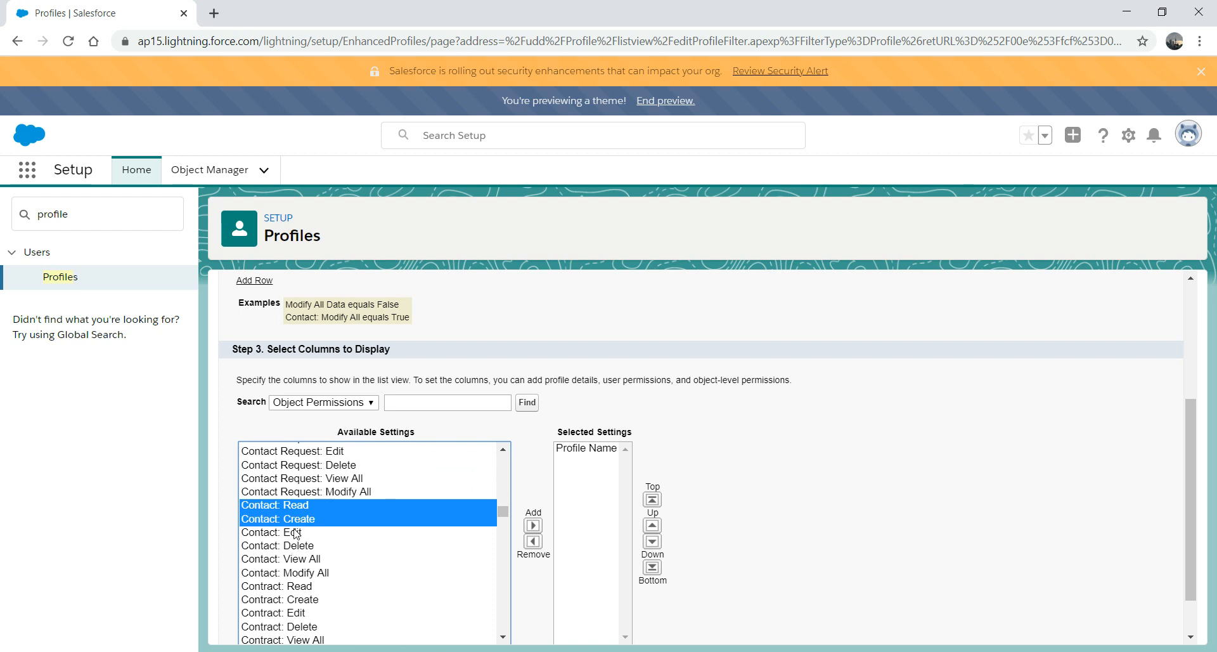
pyautogui.keyDown('shift'); pyautogui.click(298, 533); pyautogui.keyUp('shift')
pyautogui.keyDown('shift'); pyautogui.click(298, 547); pyautogui.keyUp('shift')
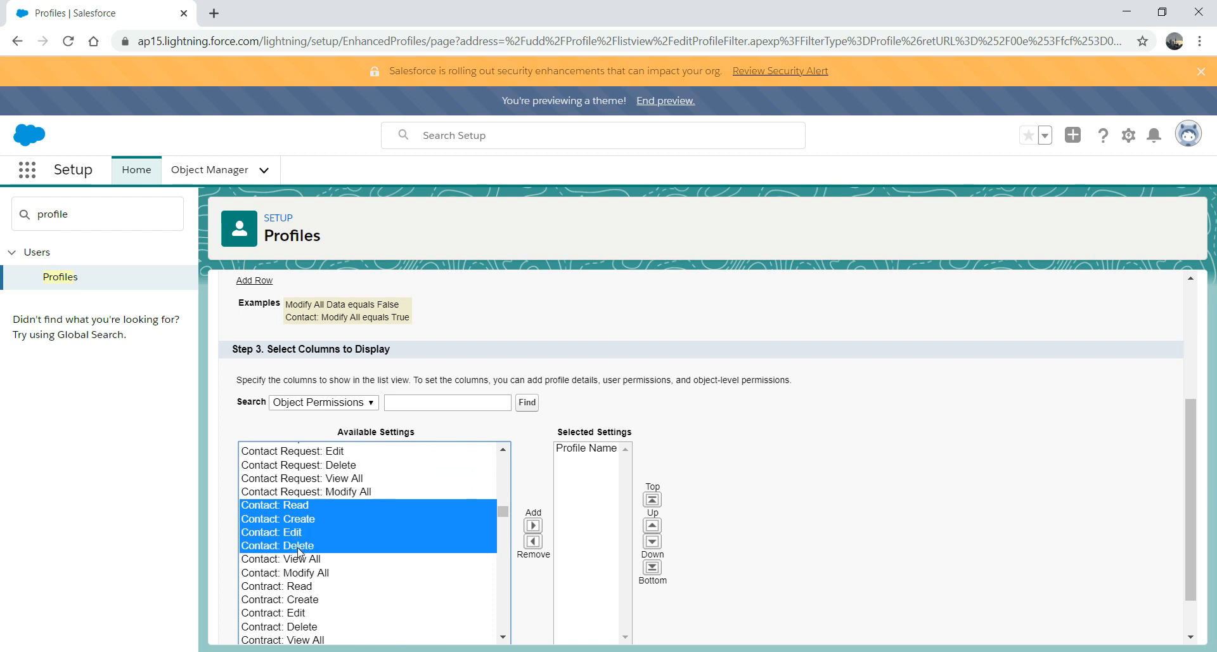
# - Include Opportunity Read, Create, Edit and Delete in the selection and add all selected permissions to the view's columns
pyautogui.click(503, 637)
pyautogui.scroll(-20, 502, 636)
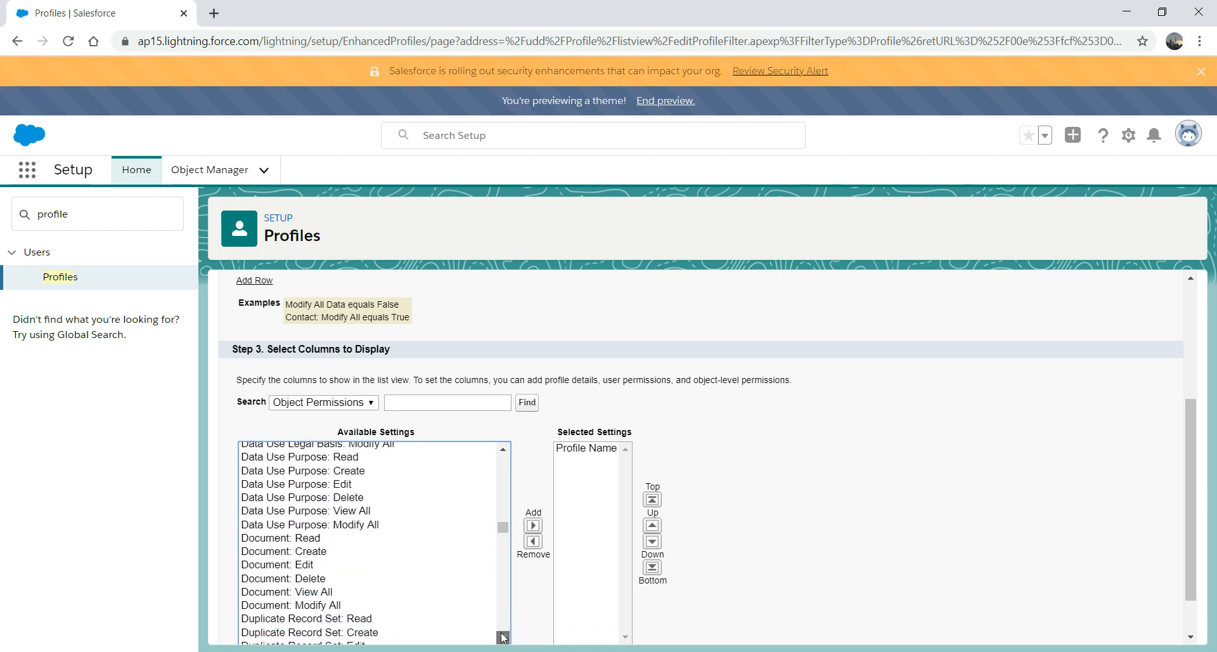
pyautogui.scroll(-13, 503, 637)
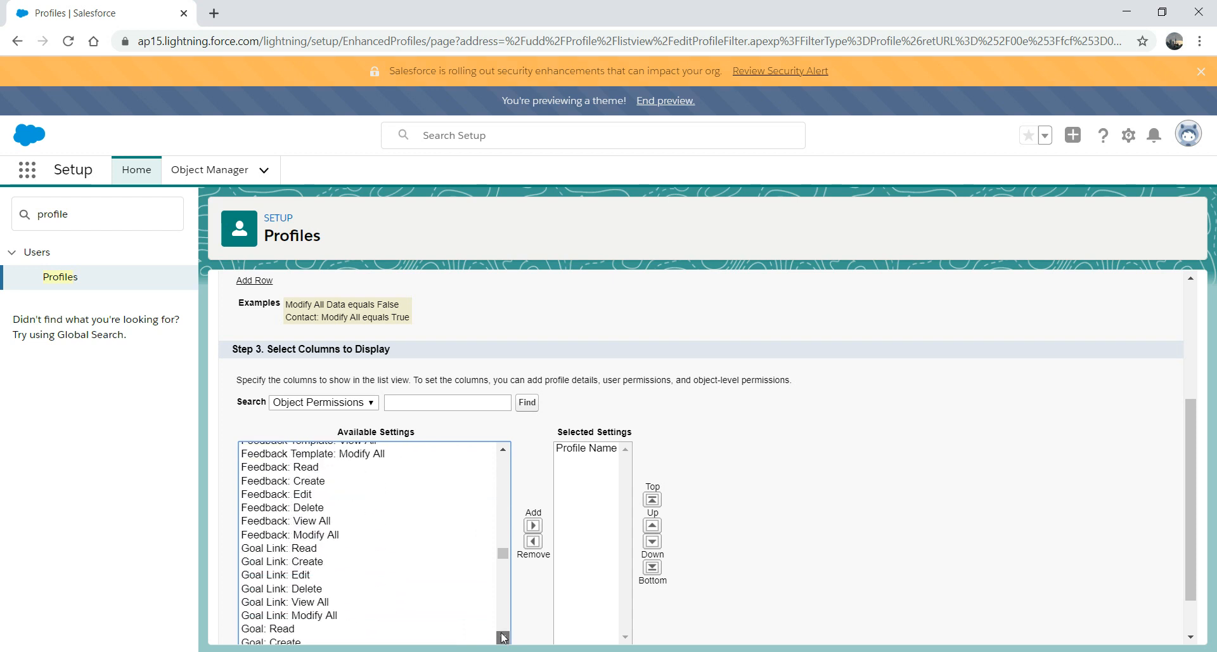
pyautogui.scroll(-13, 503, 637)
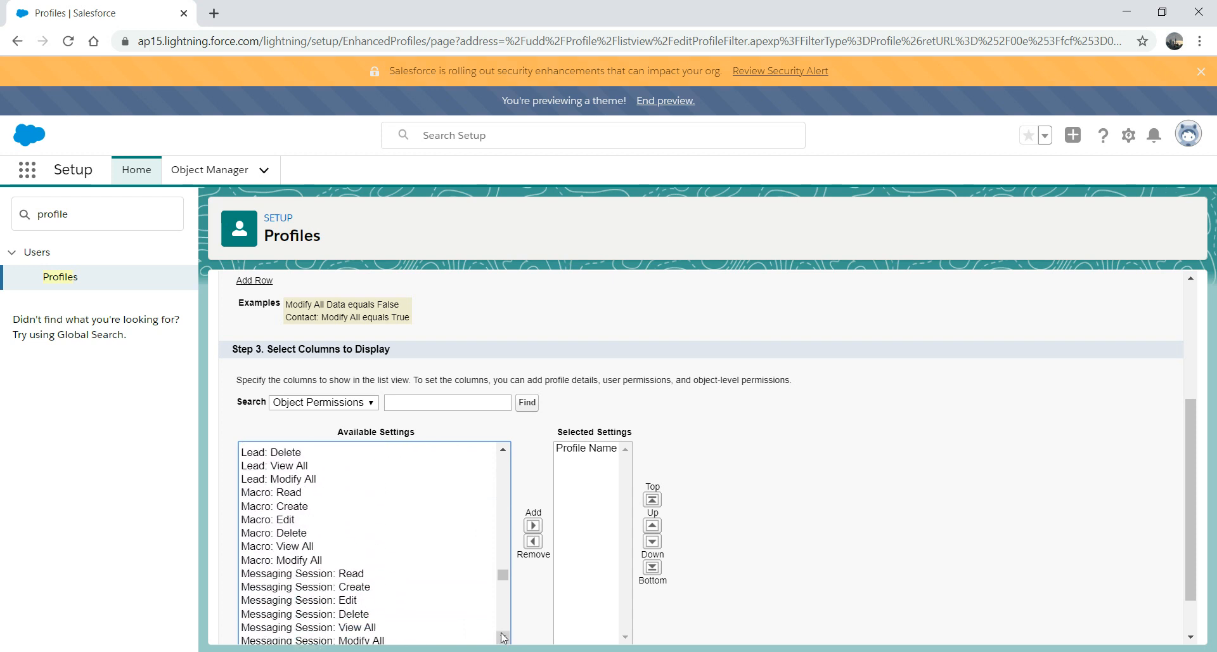
pyautogui.scroll(-9, 502, 637)
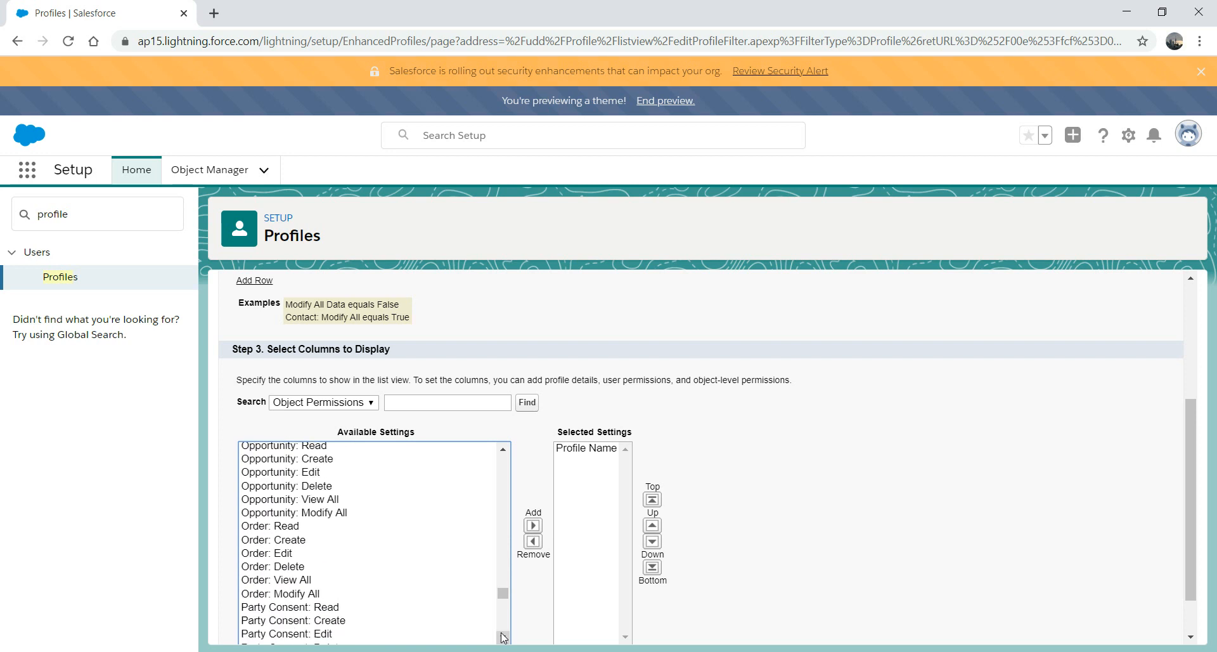
pyautogui.scroll(2, 324, 485)
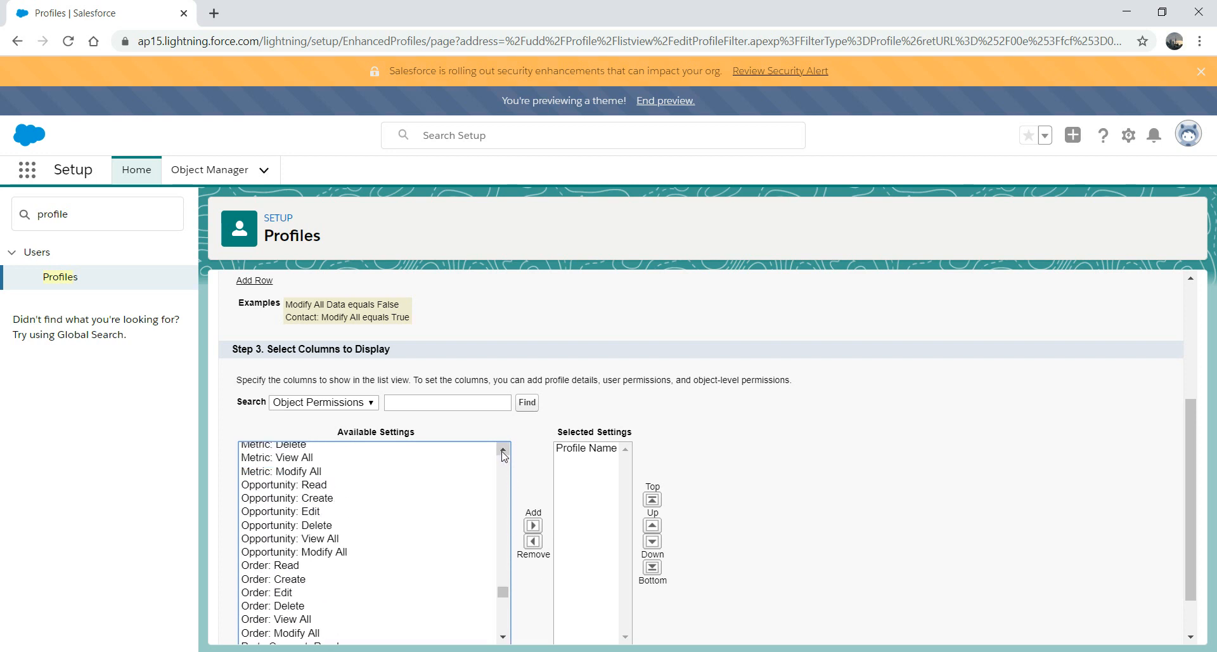
pyautogui.click(323, 485)
pyautogui.keyDown('shift'); pyautogui.click(314, 499); pyautogui.keyUp('shift')
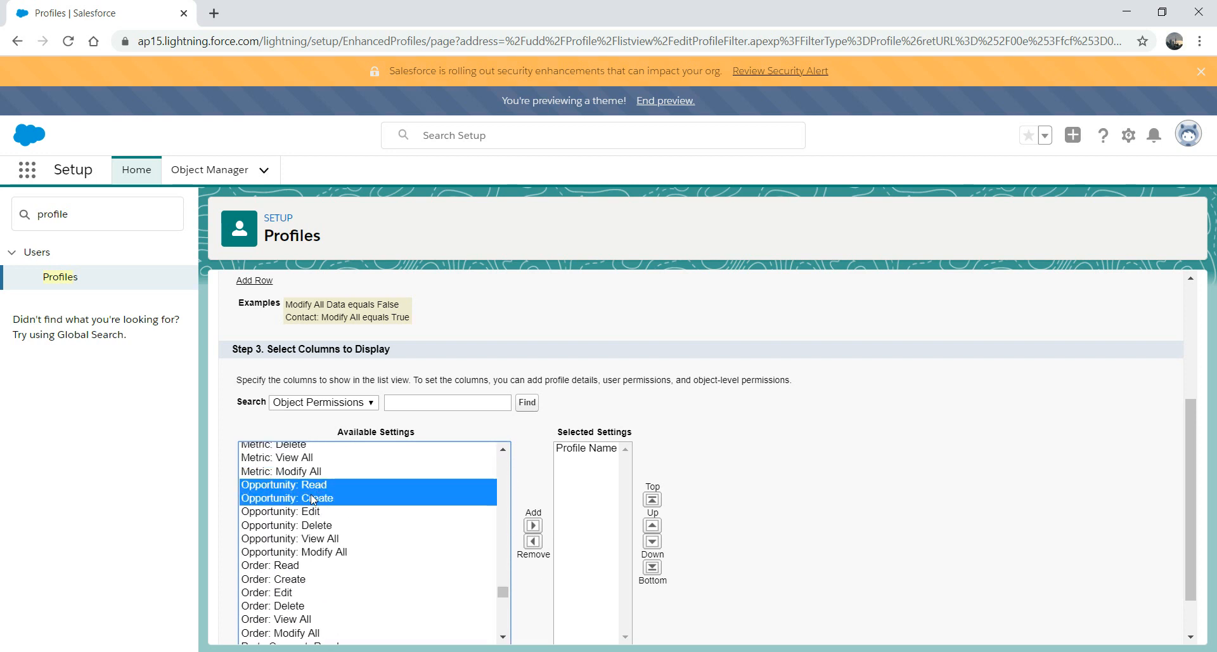
pyautogui.keyDown('shift'); pyautogui.click(309, 512); pyautogui.keyUp('shift')
pyautogui.keyDown('shift'); pyautogui.click(313, 526); pyautogui.keyUp('shift')
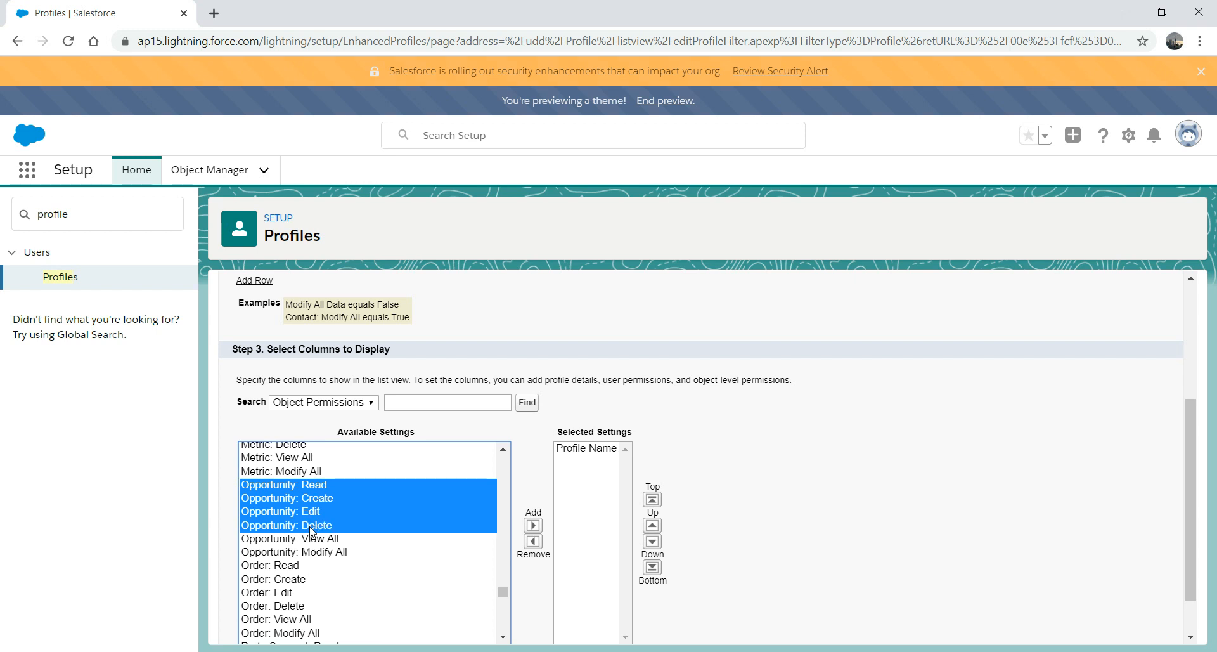
pyautogui.click(533, 525)
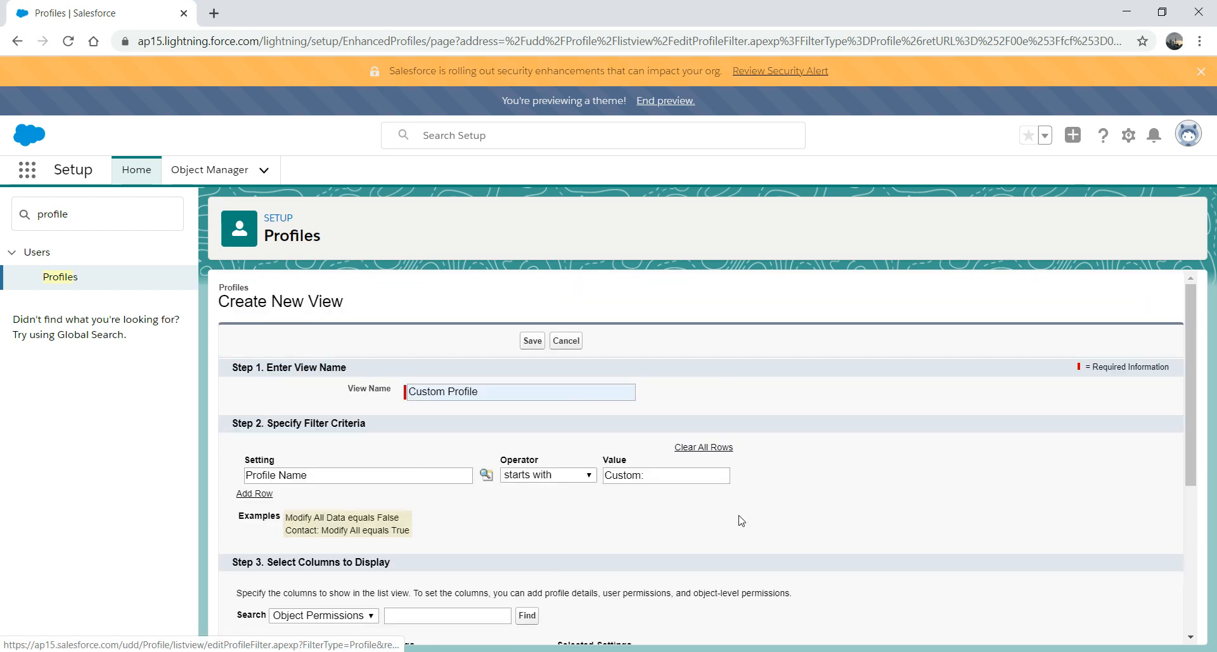
# - Review the selected columns and save the new profile list view
pyautogui.scroll(-4, 1196, 332)
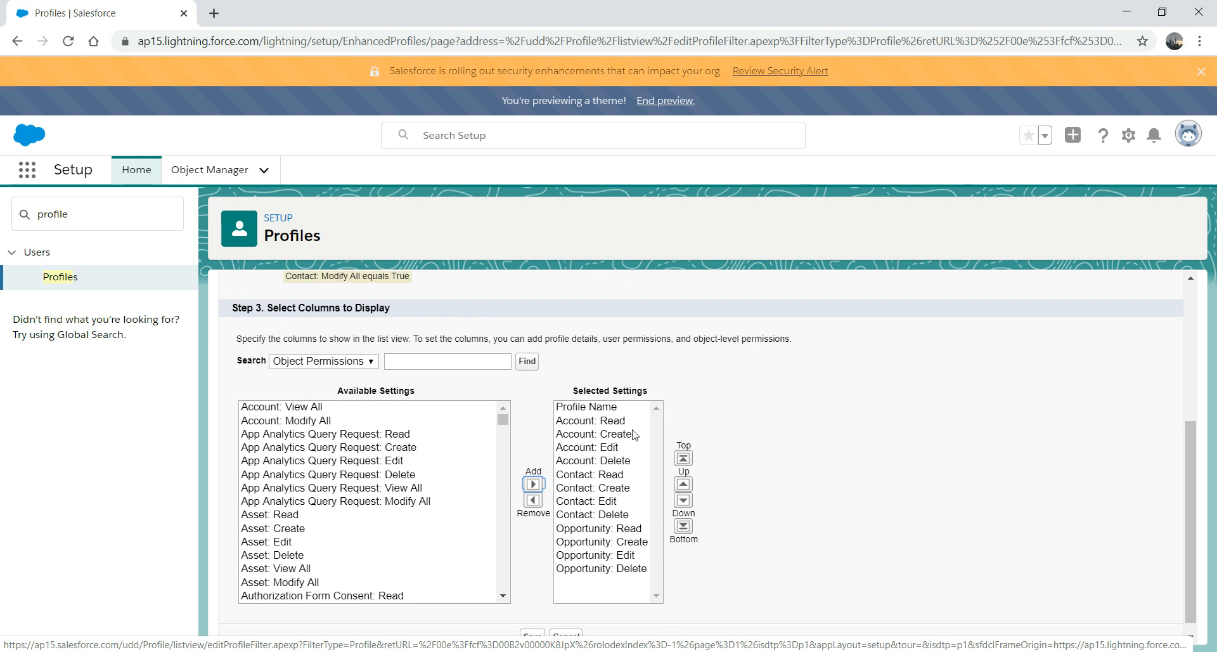
pyautogui.click(596, 409)
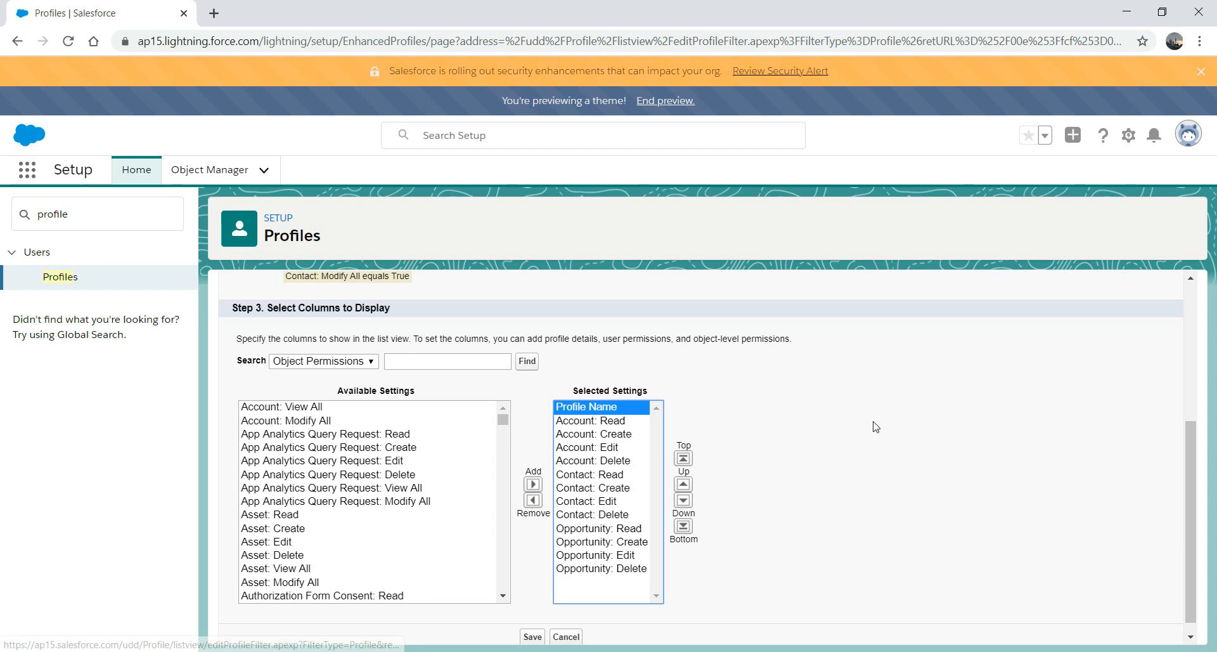
pyautogui.scroll(-1, 1193, 468)
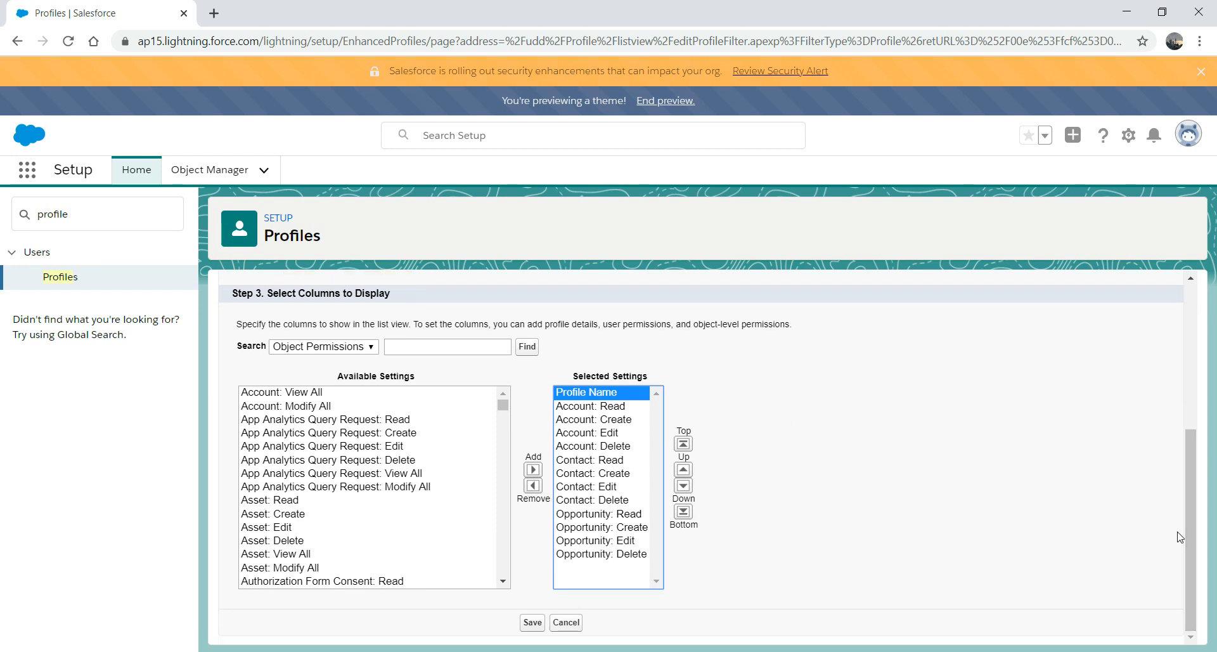
pyautogui.click(533, 622)
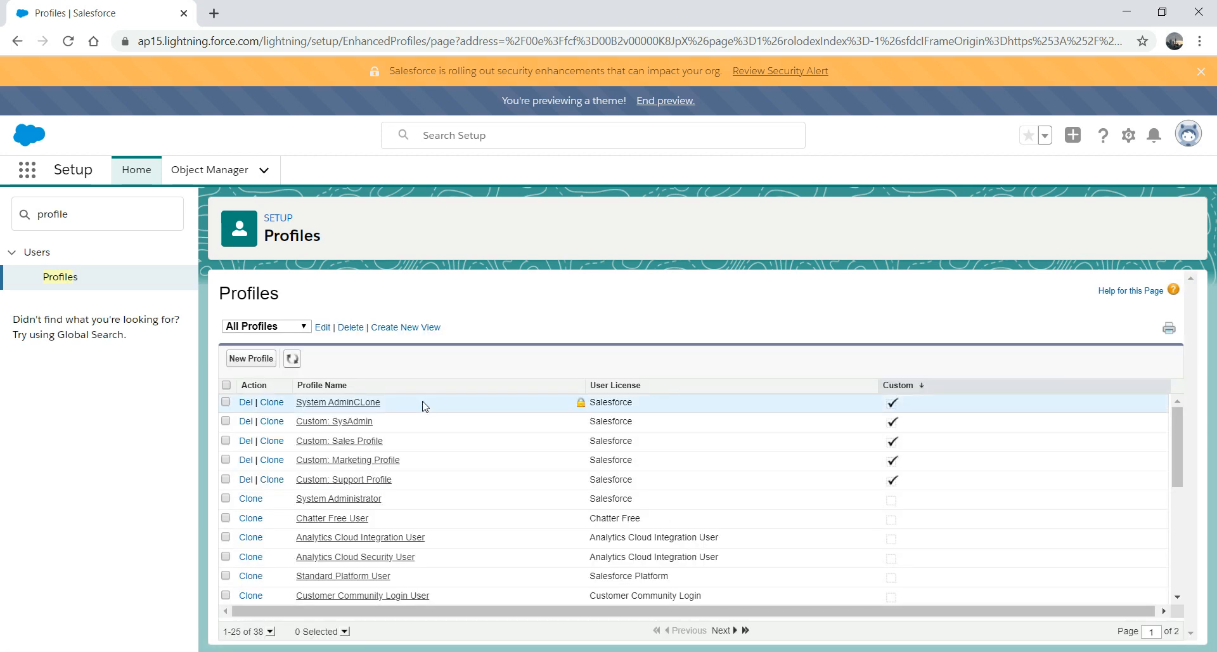
# - Switch the profile list to the Custom Profile view and review its object permission columns
pyautogui.click(305, 327)
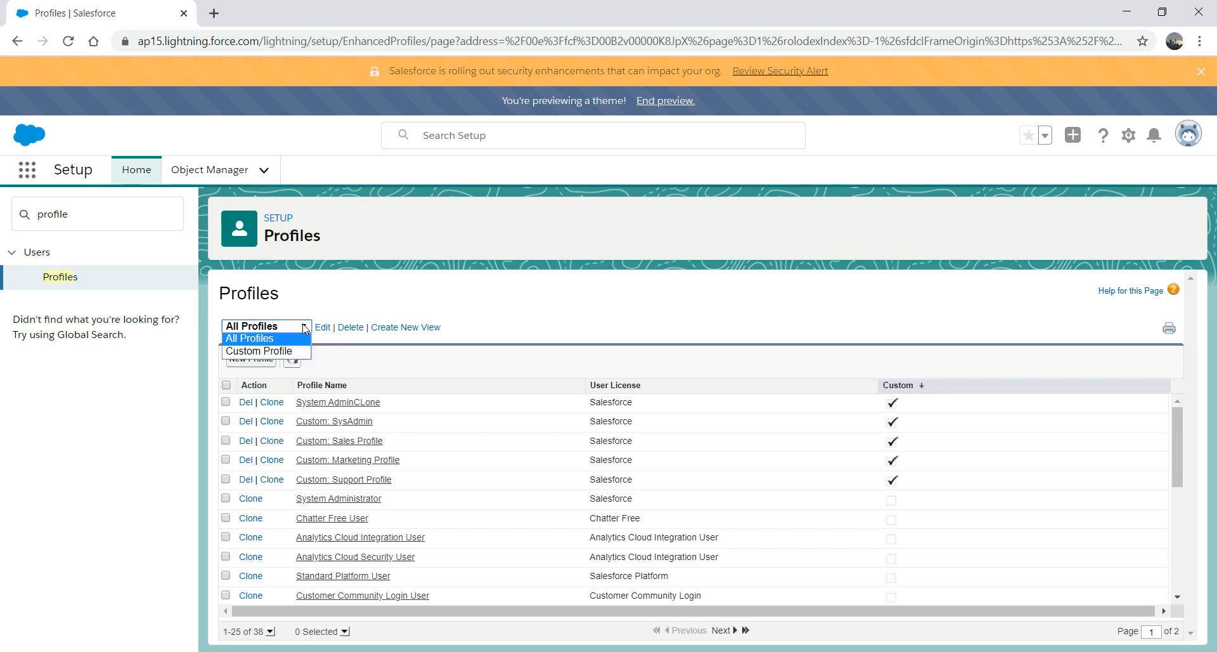
pyautogui.click(282, 351)
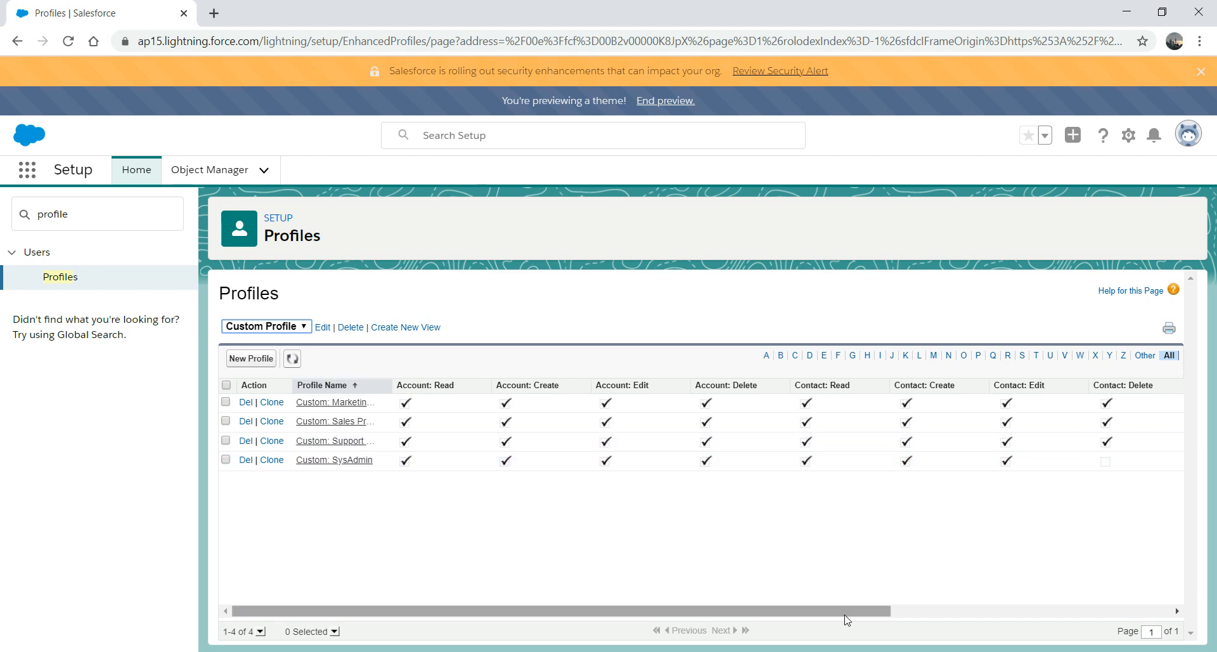
pyautogui.moveTo(843, 614); pyautogui.dragTo(487, 439)
pyautogui.moveTo(707, 610); pyautogui.dragTo(522, 627)
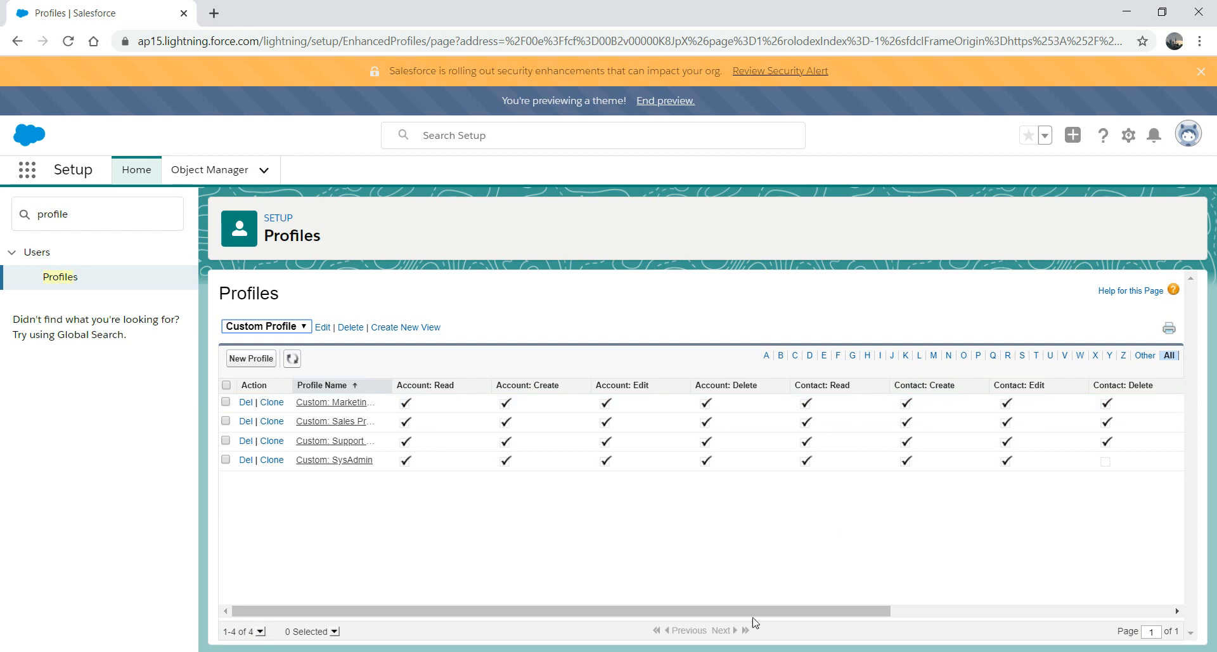
pyautogui.moveTo(759, 611); pyautogui.dragTo(875, 599)
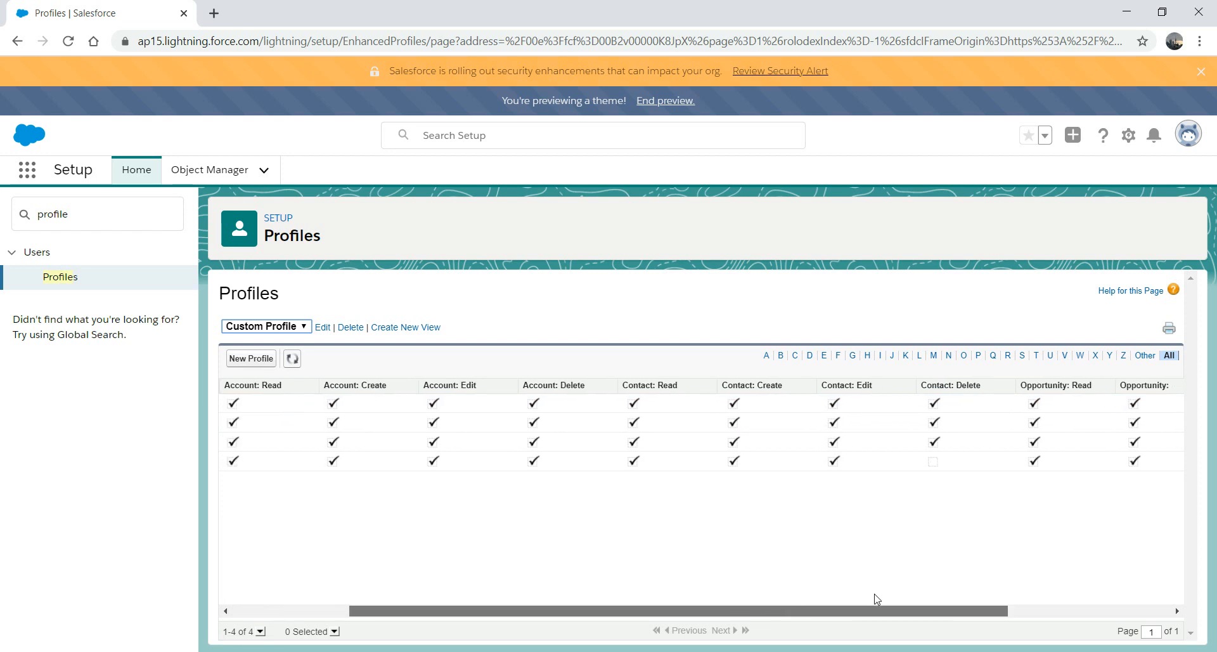
pyautogui.doubleClick(936, 461)
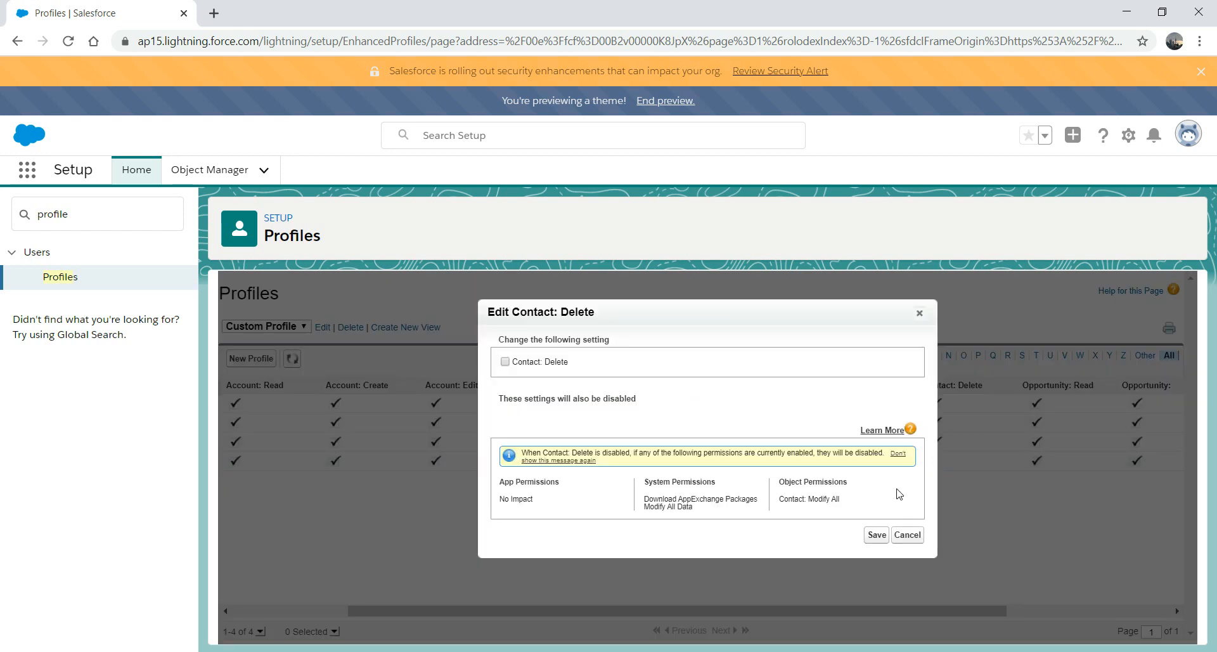
pyautogui.click(506, 361)
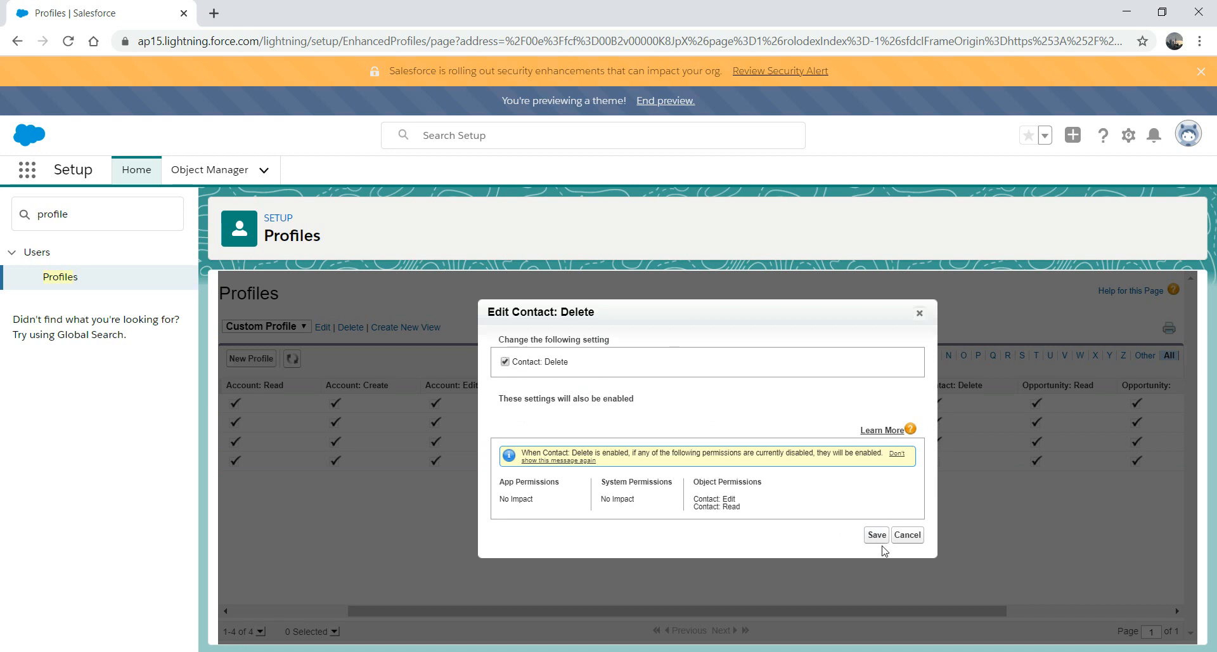
pyautogui.click(919, 313)
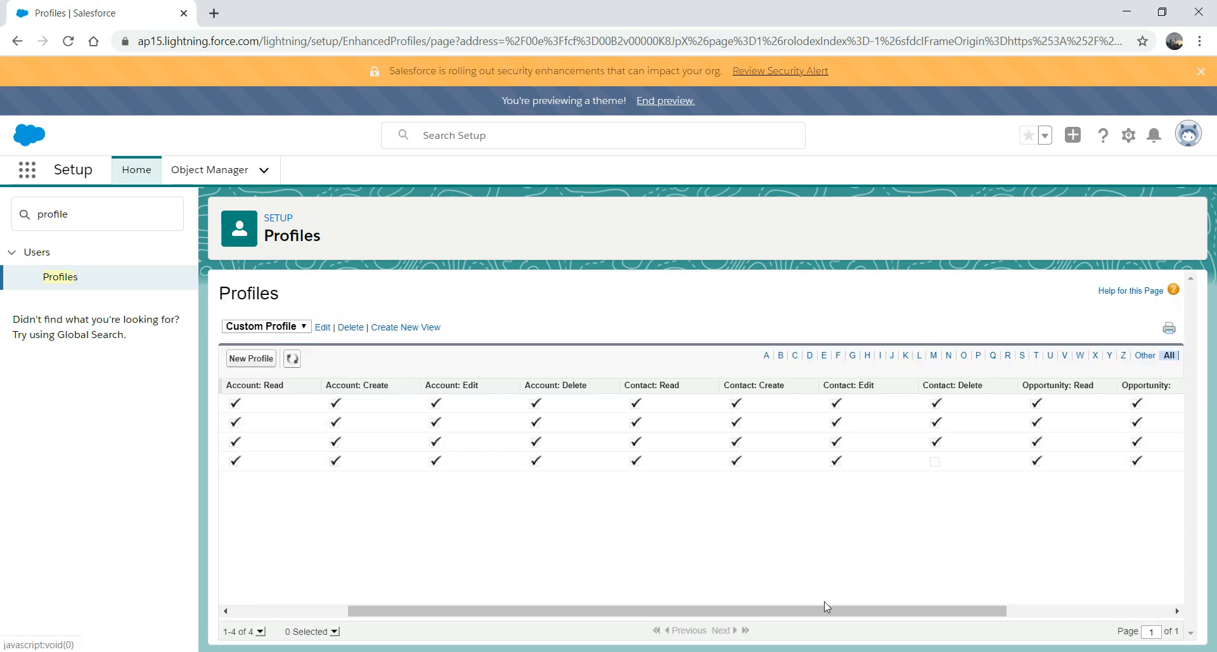
# - Select all four custom profiles and disable Contact: Delete, applying the change to all 4 selected records
pyautogui.moveTo(812, 612); pyautogui.dragTo(356, 630)
pyautogui.click(226, 401)
pyautogui.click(226, 421)
pyautogui.click(225, 440)
pyautogui.click(226, 459)
pyautogui.moveTo(748, 612); pyautogui.dragTo(831, 629)
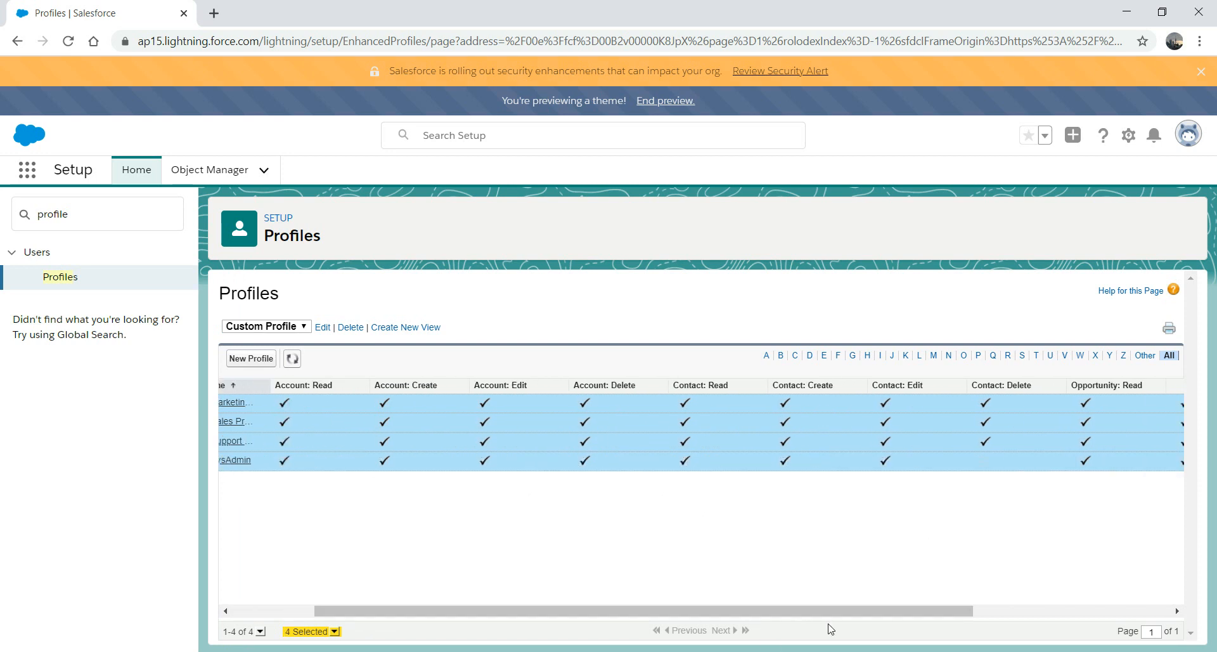
pyautogui.doubleClick(984, 461)
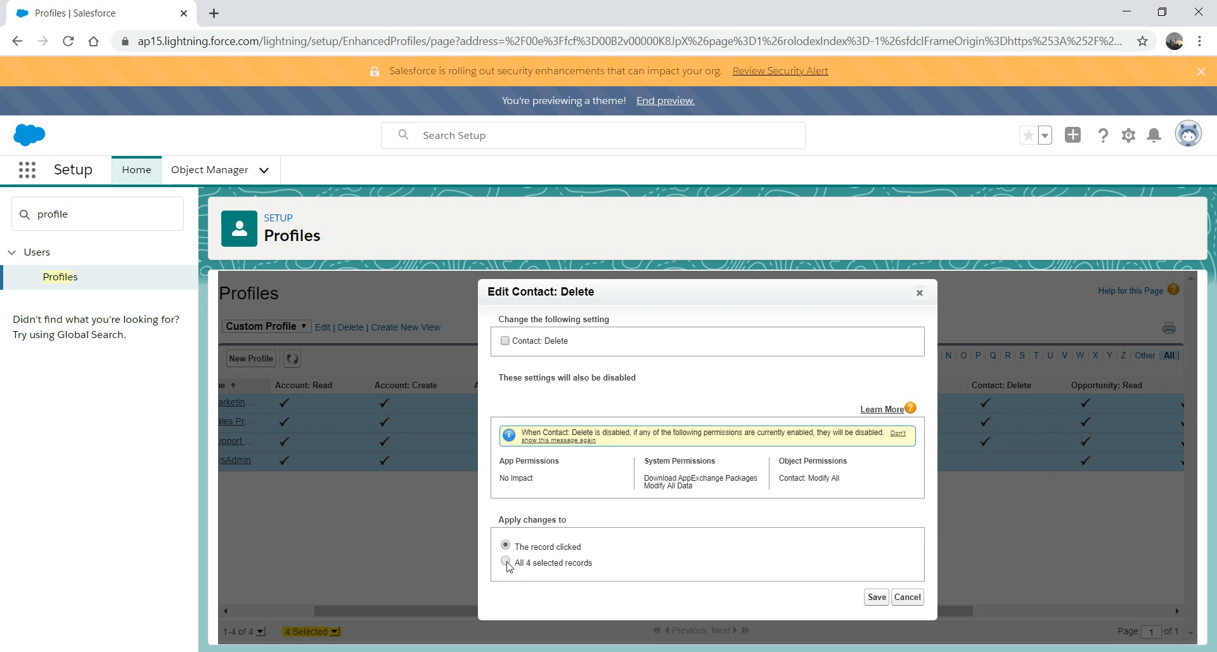
pyautogui.click(877, 597)
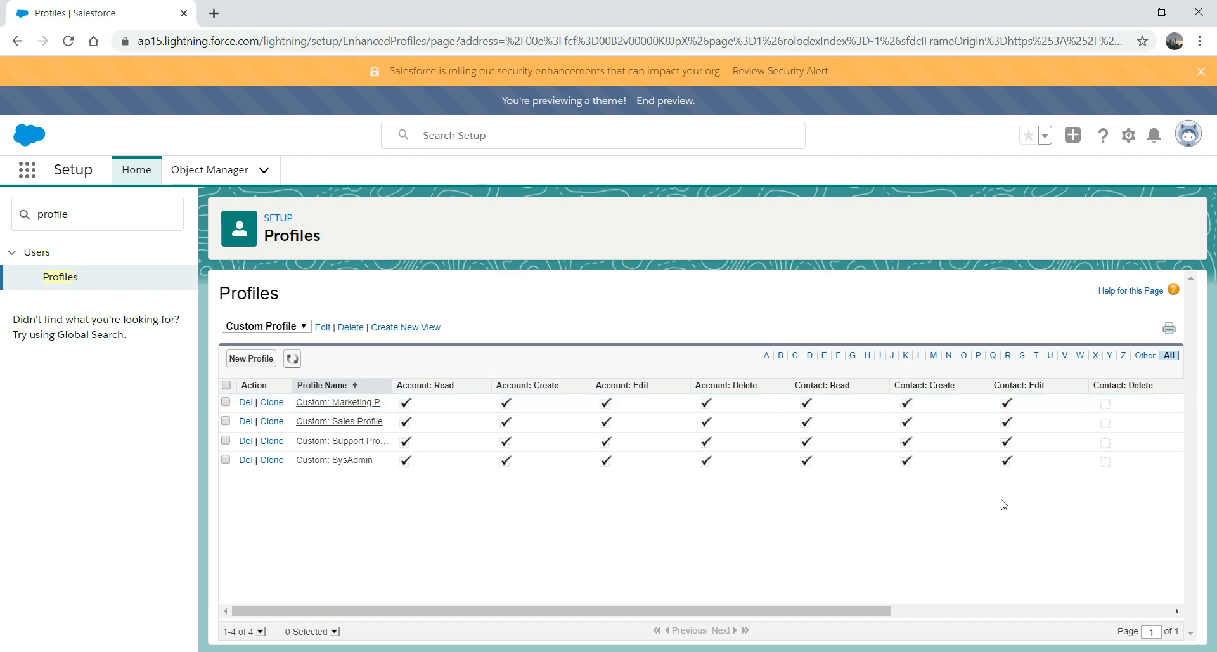
pyautogui.moveTo(829, 610)
pyautogui.mouseDown()
pyautogui.moveTo(1092, 631)
pyautogui.moveTo(733, 632)
pyautogui.moveTo(1106, 628)
pyautogui.moveTo(825, 626)
pyautogui.mouseUp()
pyautogui.moveTo(550, 592); pyautogui.dragTo(550, 591)
pyautogui.moveTo(476, 612); pyautogui.dragTo(435, 593)
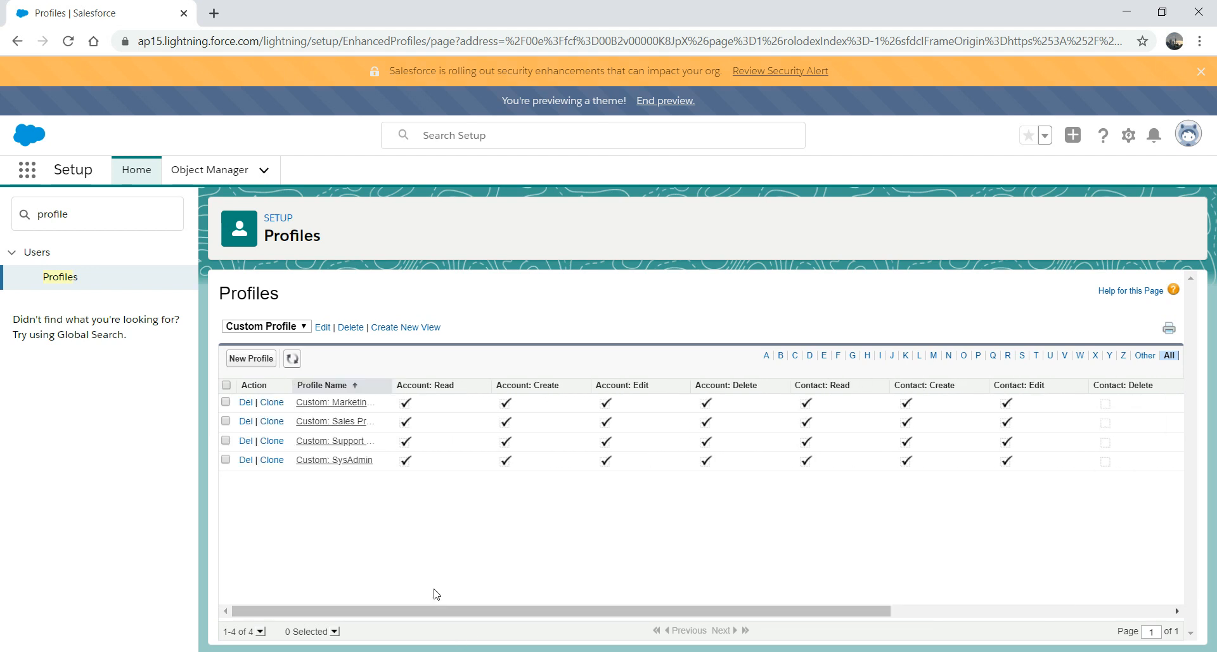